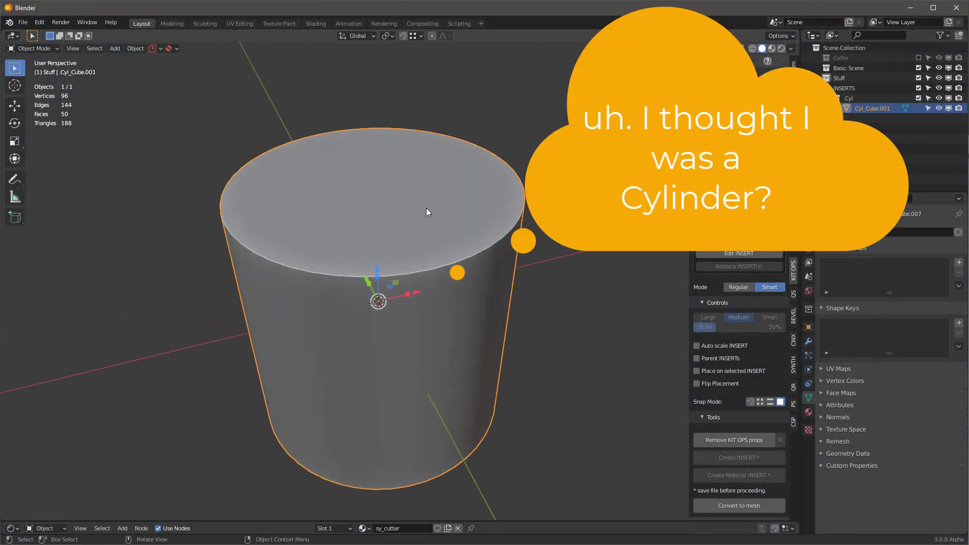
- Inspect the cylinder's mesh in Edit Mode, then return to Object Mode
{"action": "key", "text": "Tab"}
{"action": "middle_click_drag", "start_coordinate": [426, 207], "coordinate": [442, 248]}
{"action": "key", "text": "Tab"}
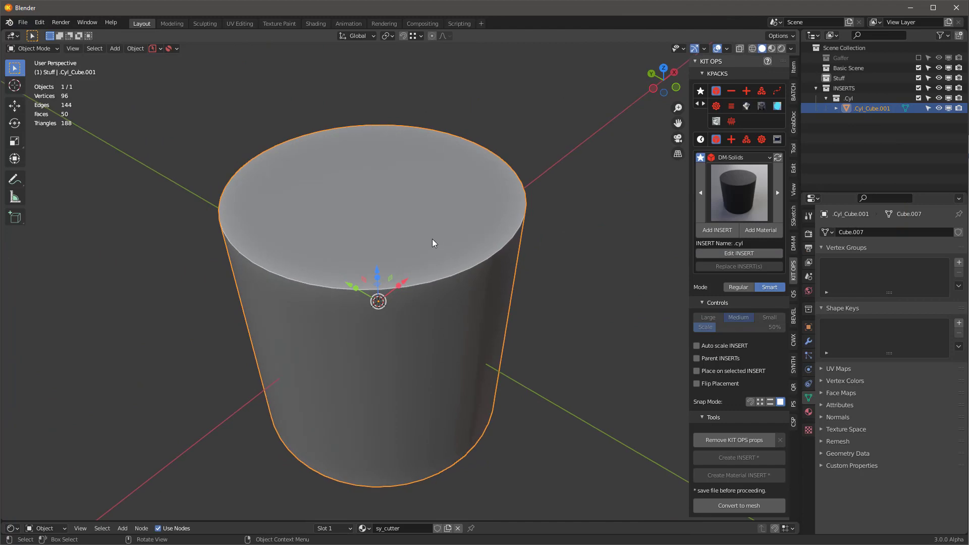
- Switch the KIT OPS KPACK to DM-Widgets and choose the bolt-hex insert
{"action": "left_click", "coordinate": [715, 106]}
{"action": "left_click", "coordinate": [740, 186]}
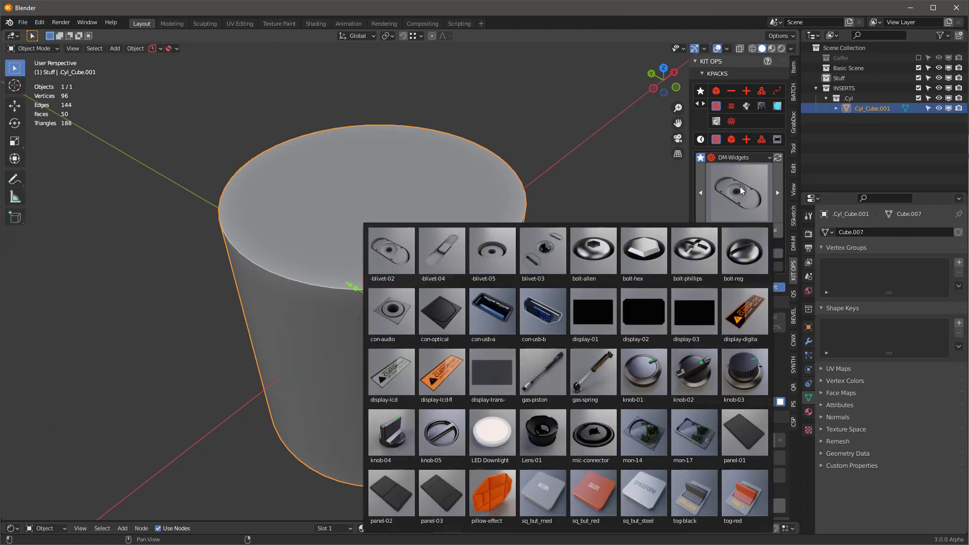
{"action": "left_click", "coordinate": [642, 255]}
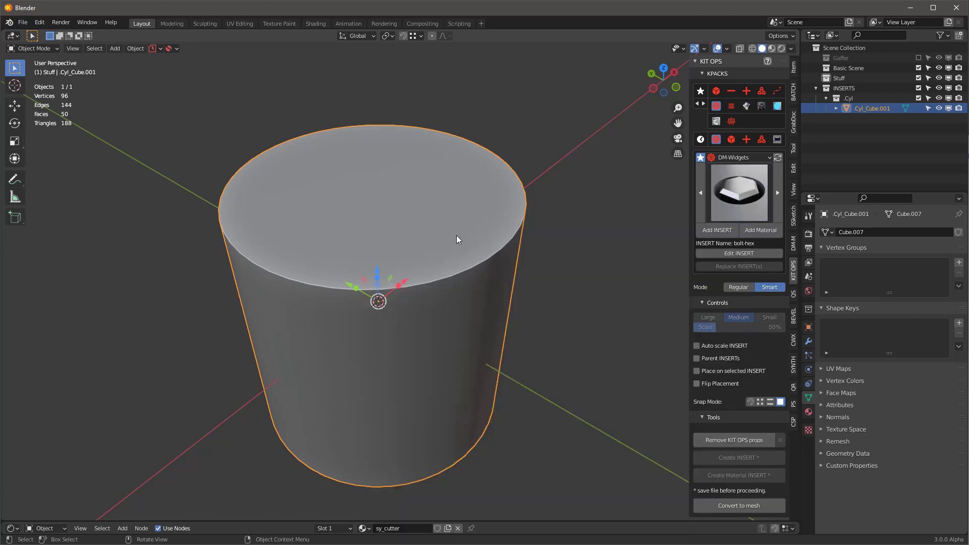
{"action": "middle_click_drag", "start_coordinate": [441, 234], "coordinate": [416, 199]}
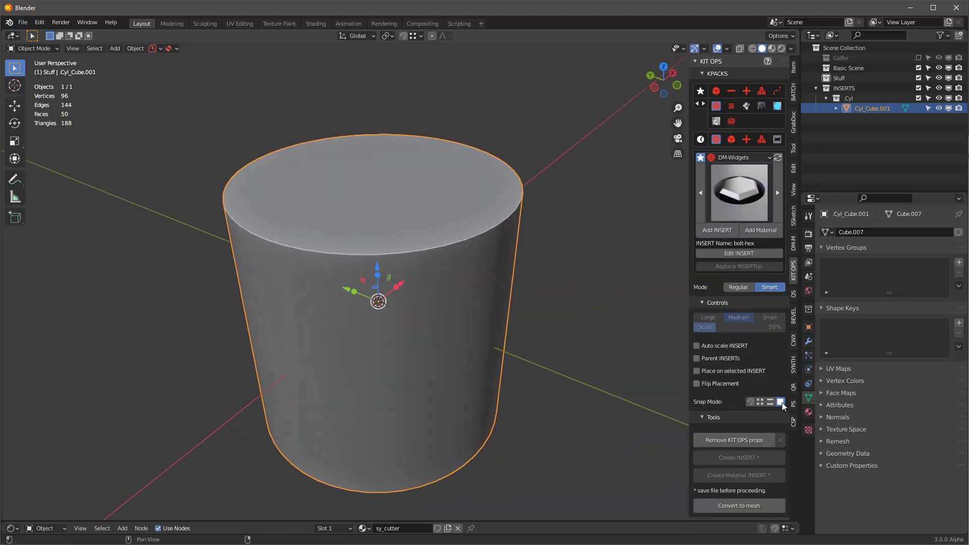
- Add the bolt-hex insert and drop it onto the cylinder's top face
{"action": "left_click", "coordinate": [717, 230]}
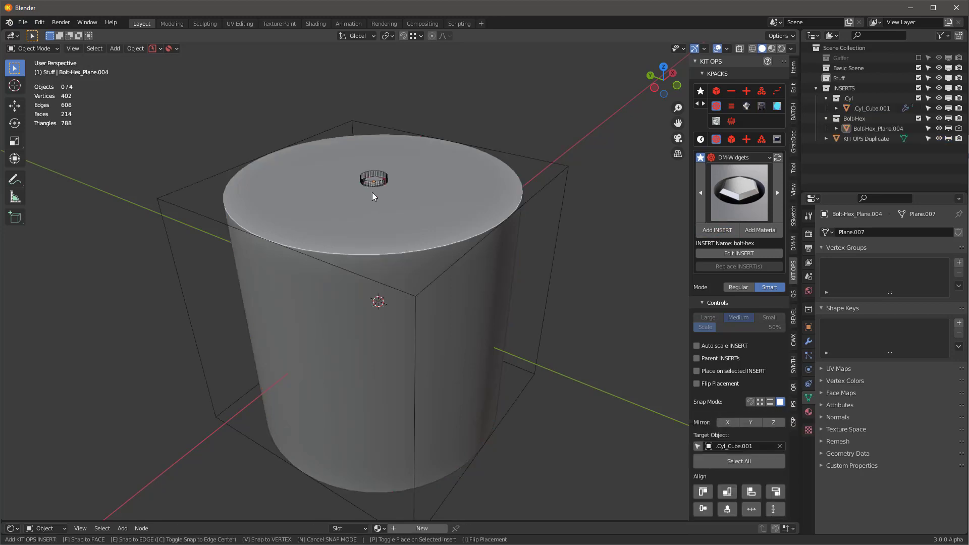
{"action": "left_click", "coordinate": [378, 187]}
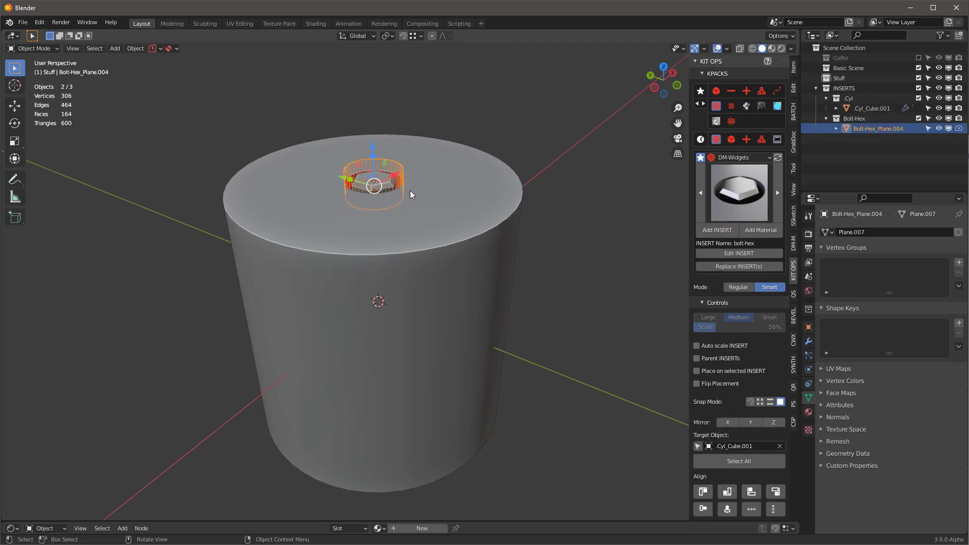
{"action": "mouse_move", "coordinate": [414, 186]}
{"action": "middle_mouse_down"}
{"action": "mouse_move", "coordinate": [410, 164]}
{"action": "mouse_move", "coordinate": [420, 162]}
{"action": "mouse_move", "coordinate": [418, 198]}
{"action": "middle_mouse_up"}
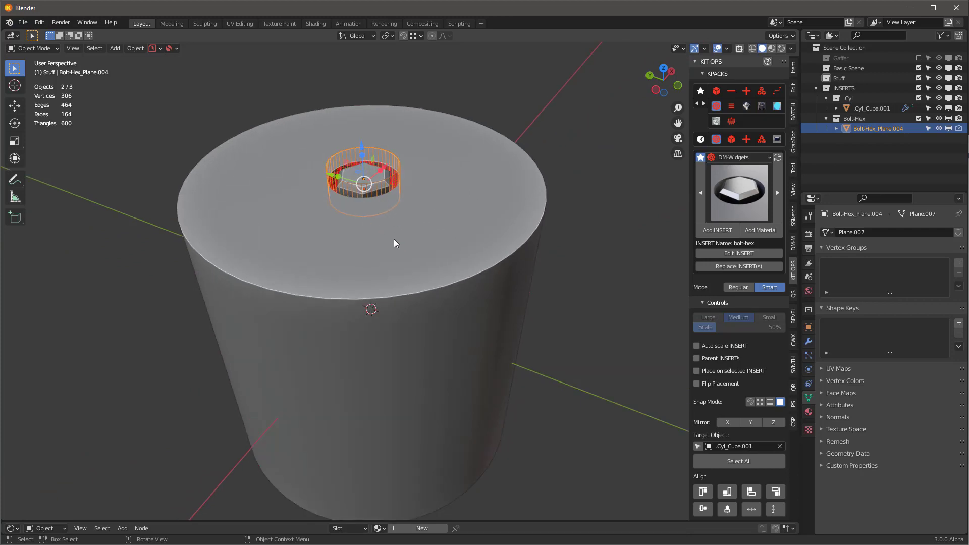
{"action": "middle_click_drag", "start_coordinate": [393, 237], "coordinate": [360, 166]}
- Switch to an orthographic view and set the bolt insert's KIT OPS mode to Regular
{"action": "key", "text": "KP_Decimal"}
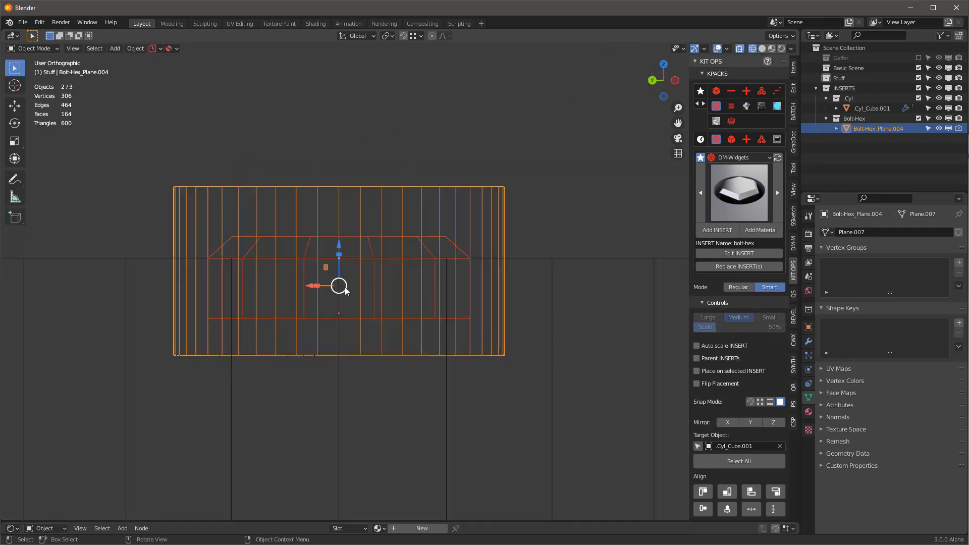
{"action": "scroll", "coordinate": [335, 281], "scroll_direction": "down", "scroll_amount": 5}
{"action": "middle_click_drag", "start_coordinate": [377, 222], "coordinate": [384, 263]}
{"action": "left_click", "coordinate": [738, 286]}
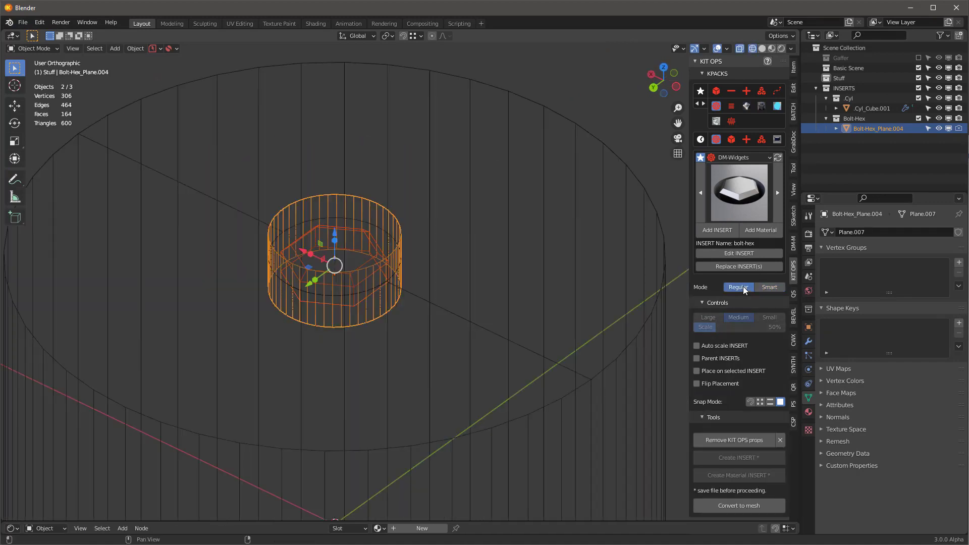
{"action": "left_click", "coordinate": [398, 245]}
{"action": "left_click", "coordinate": [395, 249]}
{"action": "middle_click_drag", "start_coordinate": [395, 250], "coordinate": [451, 244]}
{"action": "scroll", "coordinate": [352, 248], "scroll_direction": "up", "scroll_amount": 3}
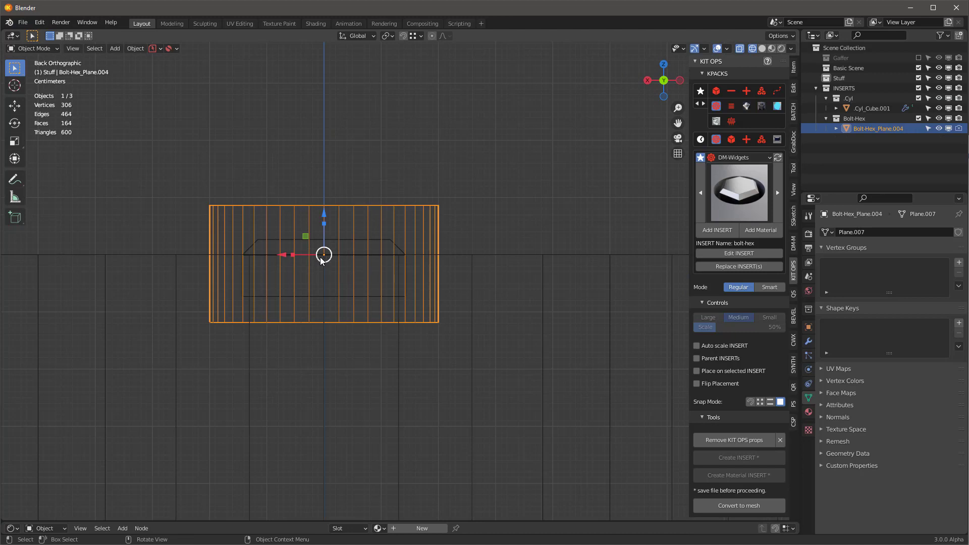
{"action": "left_click", "coordinate": [767, 288]}
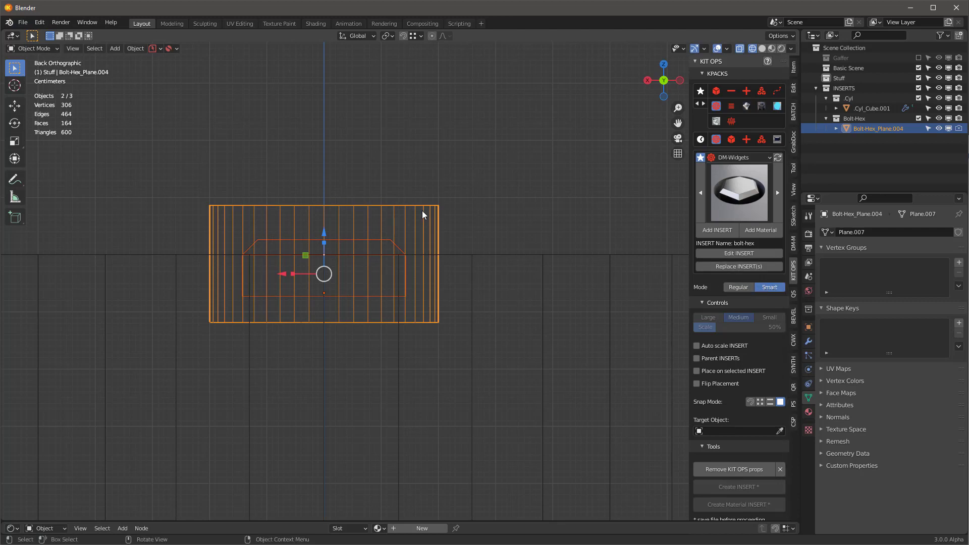
{"action": "left_click", "coordinate": [737, 286]}
{"action": "middle_click_drag", "start_coordinate": [451, 212], "coordinate": [413, 211]}
{"action": "scroll", "coordinate": [398, 227], "scroll_direction": "down", "scroll_amount": 5}
{"action": "scroll", "coordinate": [429, 182], "scroll_direction": "up", "scroll_amount": 3}
- Switch the viewport to Solid shading and turn off the Face Orientation overlay
{"action": "key", "text": "z"}
{"action": "left_click", "coordinate": [544, 257]}
{"action": "scroll", "coordinate": [439, 259], "scroll_direction": "up", "scroll_amount": 2}
{"action": "key", "text": "q"}
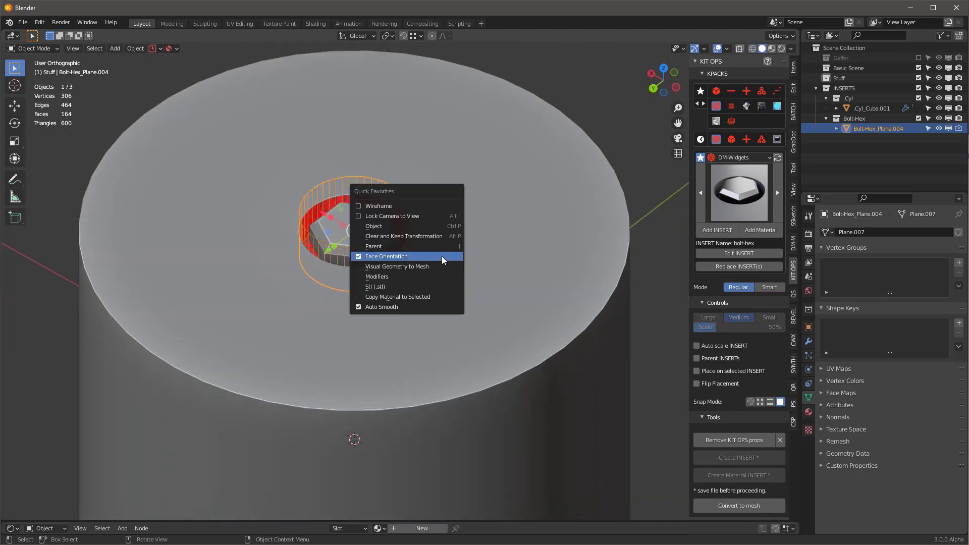
{"action": "left_click", "coordinate": [442, 256]}
{"action": "scroll", "coordinate": [406, 278], "scroll_direction": "up", "scroll_amount": 2}
{"action": "mouse_move", "coordinate": [407, 277]}
{"action": "middle_mouse_down"}
{"action": "mouse_move", "coordinate": [419, 244]}
{"action": "mouse_move", "coordinate": [419, 272]}
{"action": "middle_mouse_up"}
- Snap the 3D cursor to the selected bolt insert
{"action": "left_click", "coordinate": [135, 48]}
{"action": "mouse_move", "coordinate": [165, 110]}
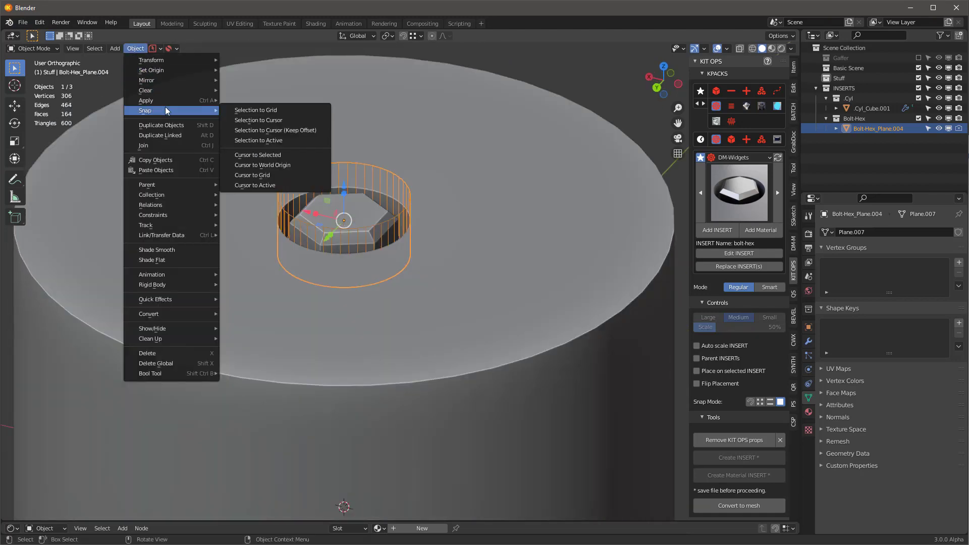
{"action": "left_click", "coordinate": [277, 155]}
{"action": "middle_click_drag", "start_coordinate": [278, 153], "coordinate": [475, 283]}
{"action": "scroll", "coordinate": [349, 223], "scroll_direction": "up", "scroll_amount": 3}
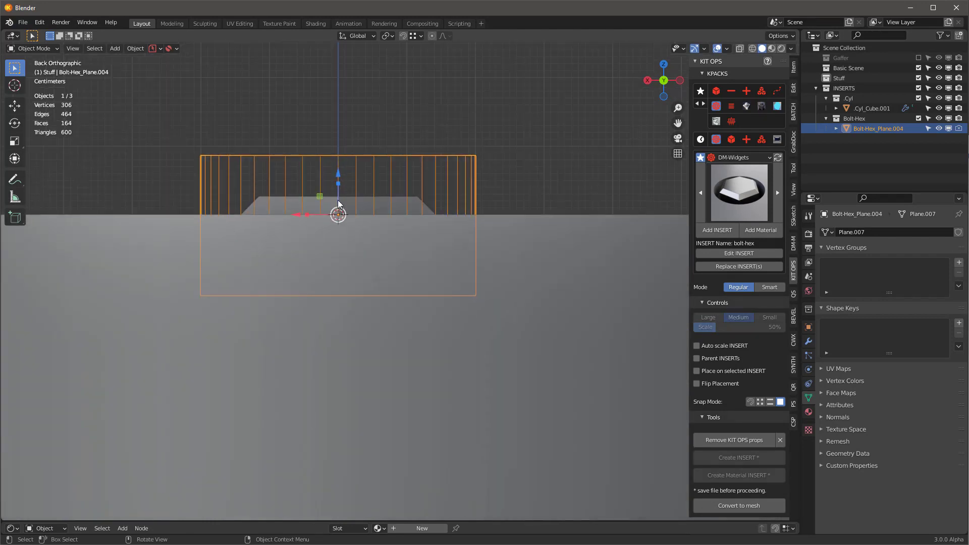
{"action": "scroll", "coordinate": [365, 205], "scroll_direction": "down", "scroll_amount": 2}
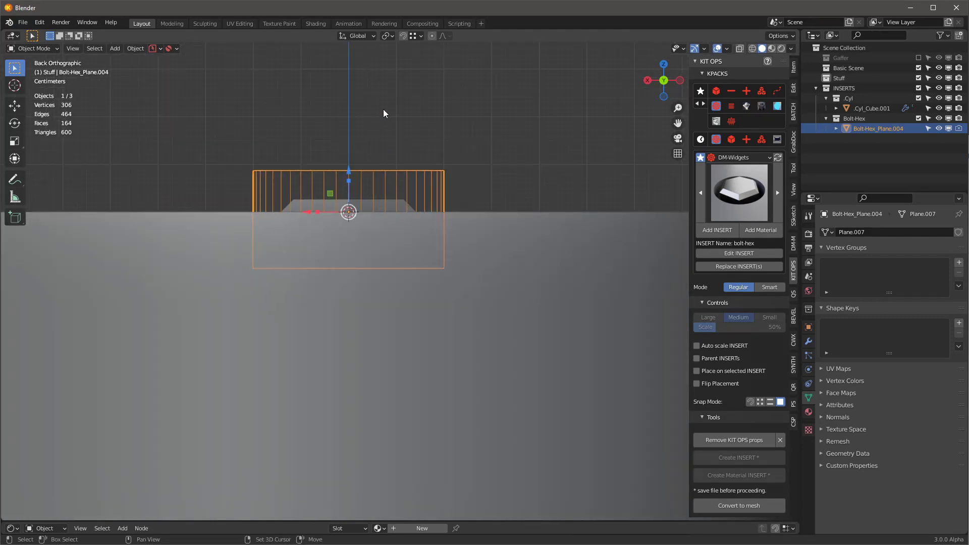
- Add a plain-axes empty, Empty.001, at the cursor and select the bolt head
{"action": "key", "text": "shift+a"}
{"action": "mouse_move", "coordinate": [353, 142]}
{"action": "left_click", "coordinate": [429, 143]}
{"action": "scroll", "coordinate": [431, 144], "scroll_direction": "down", "scroll_amount": 6}
{"action": "middle_click_drag", "start_coordinate": [456, 118], "coordinate": [425, 183]}
{"action": "scroll", "coordinate": [443, 142], "scroll_direction": "up", "scroll_amount": 4}
{"action": "left_click", "coordinate": [389, 193]}
{"action": "scroll", "coordinate": [483, 208], "scroll_direction": "up", "scroll_amount": 2}
{"action": "middle_click_drag", "start_coordinate": [483, 208], "coordinate": [412, 217], "text": "shift"}
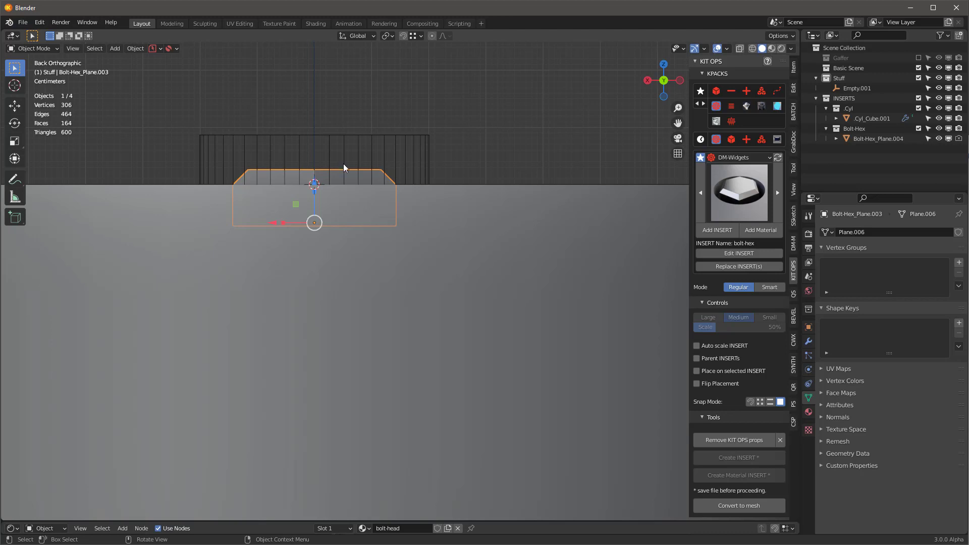
- Snap the bolt head Bolt-Hex_Plane.003 to the 3D cursor
{"action": "left_click", "coordinate": [135, 48]}
{"action": "mouse_move", "coordinate": [165, 111]}
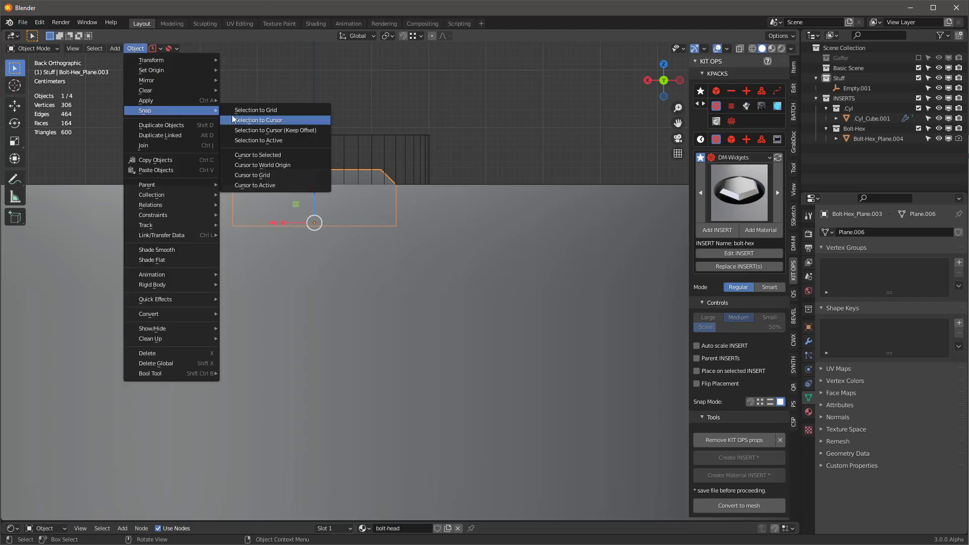
{"action": "left_click", "coordinate": [298, 120]}
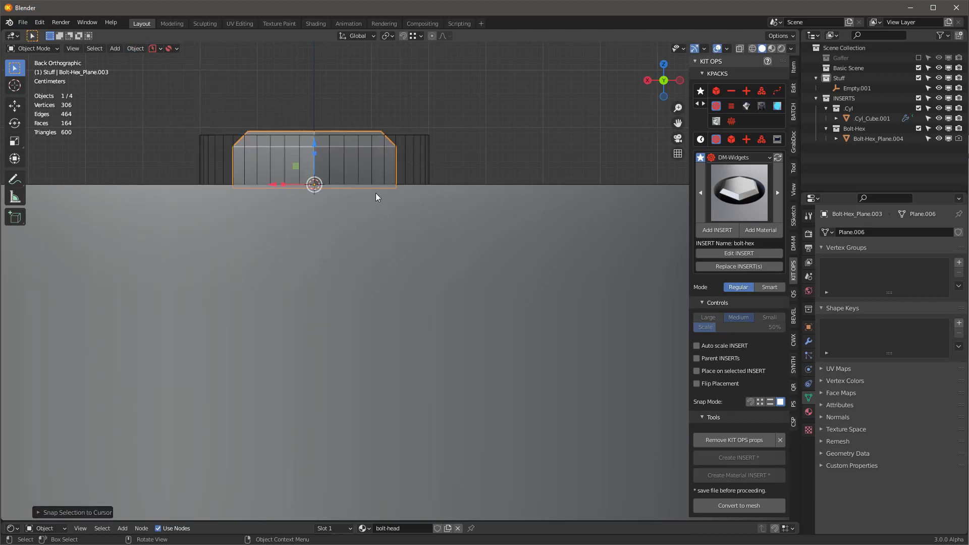
{"action": "middle_click_drag", "start_coordinate": [373, 194], "coordinate": [358, 167]}
- In Edit Mode, move all of the bolt head's mesh down along Z
{"action": "key", "text": "Tab"}
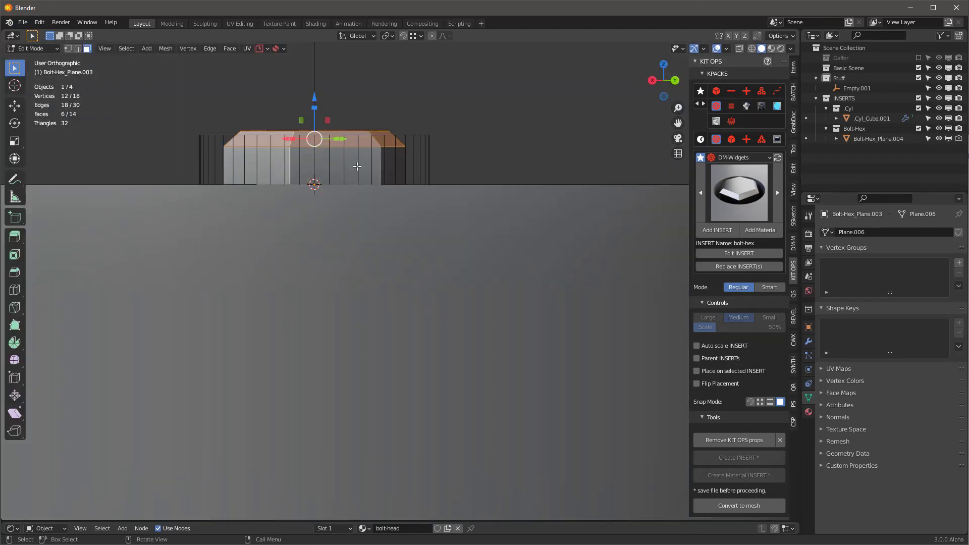
{"action": "key", "text": "a"}
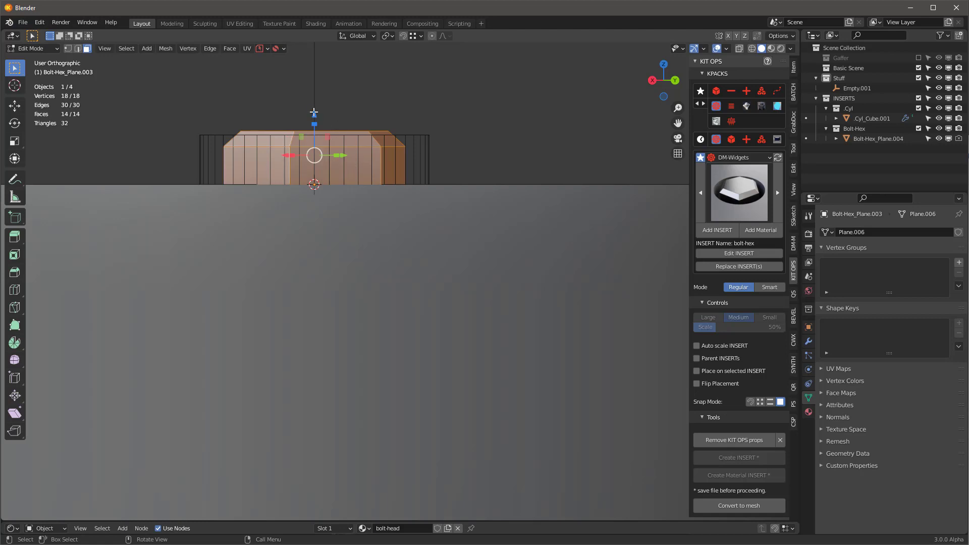
{"action": "left_click_drag", "start_coordinate": [313, 110], "coordinate": [320, 148]}
{"action": "key", "text": "Tab"}
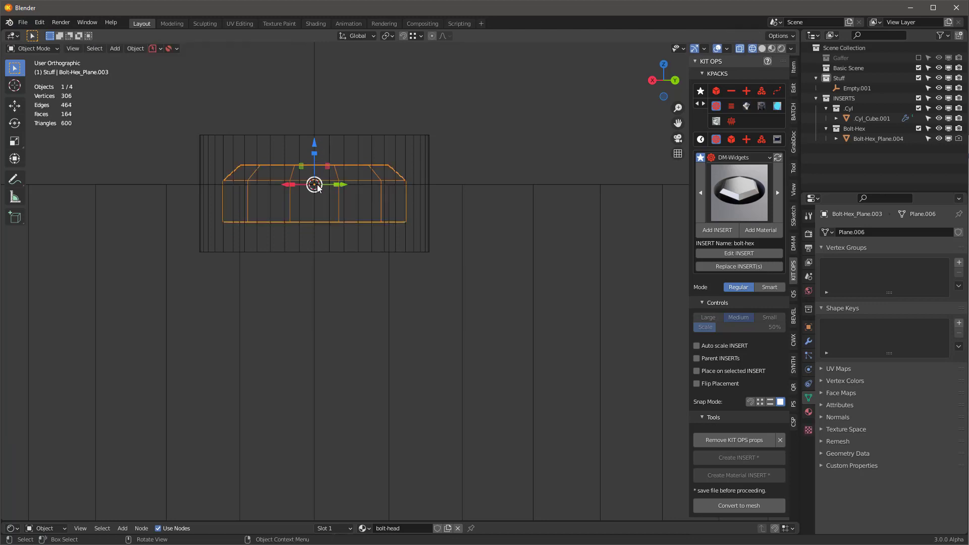
- Select the bolt insert cutter and add an Array modifier to it
{"action": "left_click", "coordinate": [435, 163]}
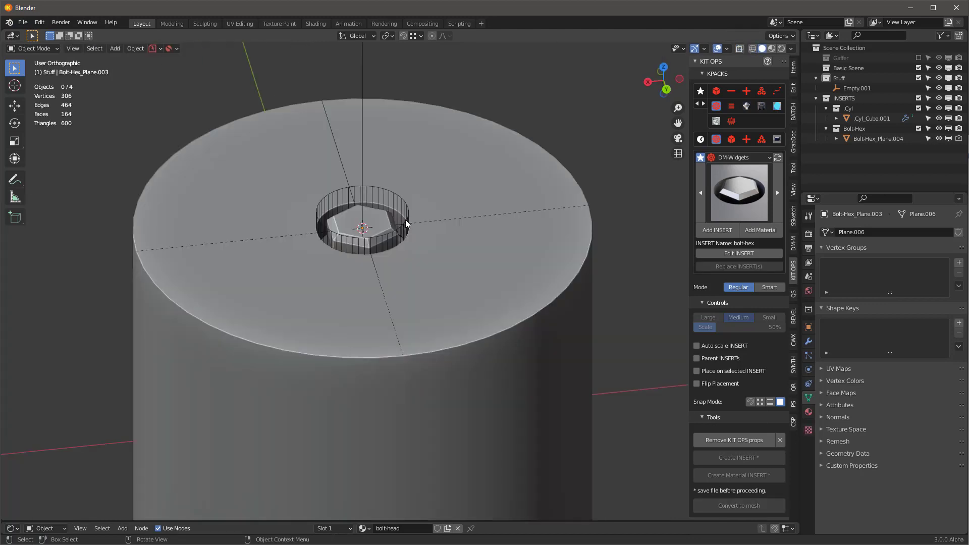
{"action": "left_click", "coordinate": [404, 219]}
{"action": "left_click", "coordinate": [808, 216]}
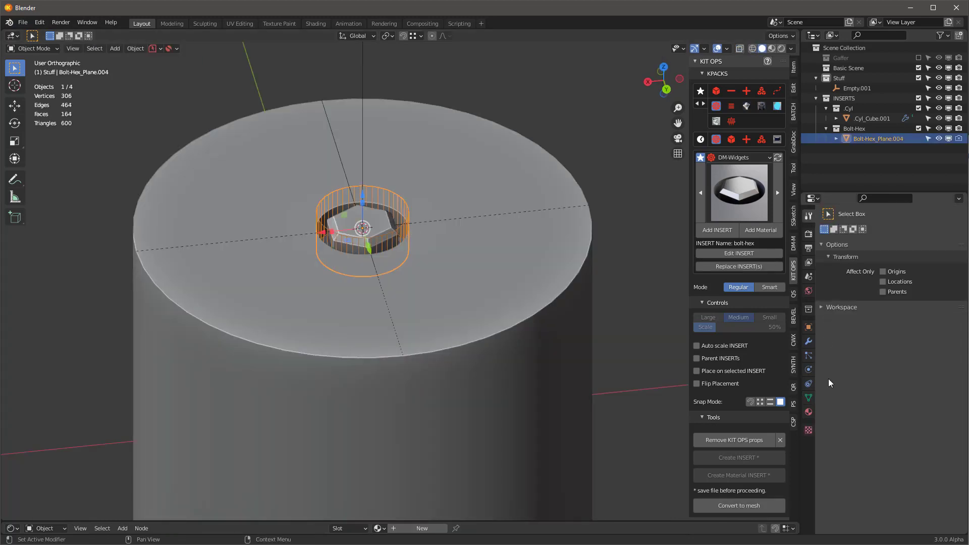
{"action": "left_click", "coordinate": [807, 340]}
{"action": "left_click", "coordinate": [882, 257]}
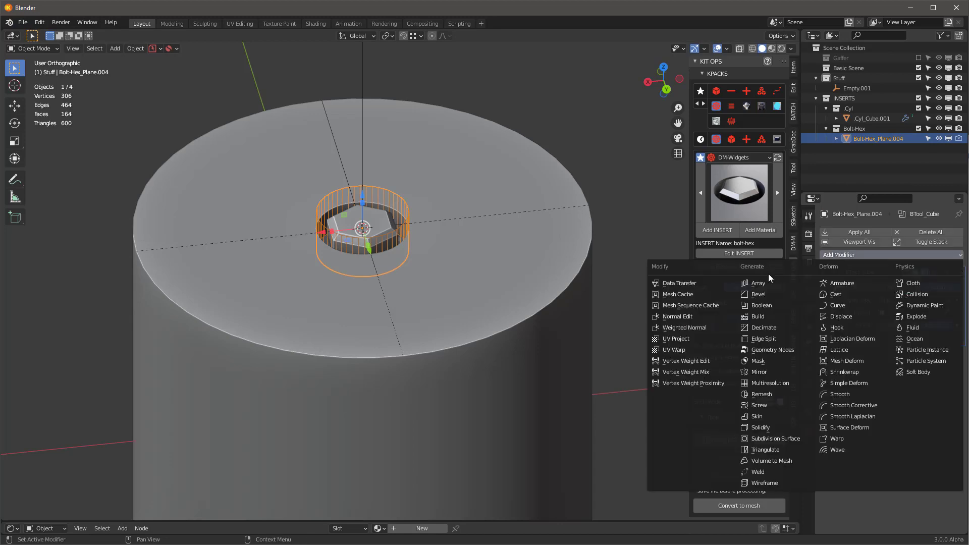
{"action": "left_click", "coordinate": [761, 283]}
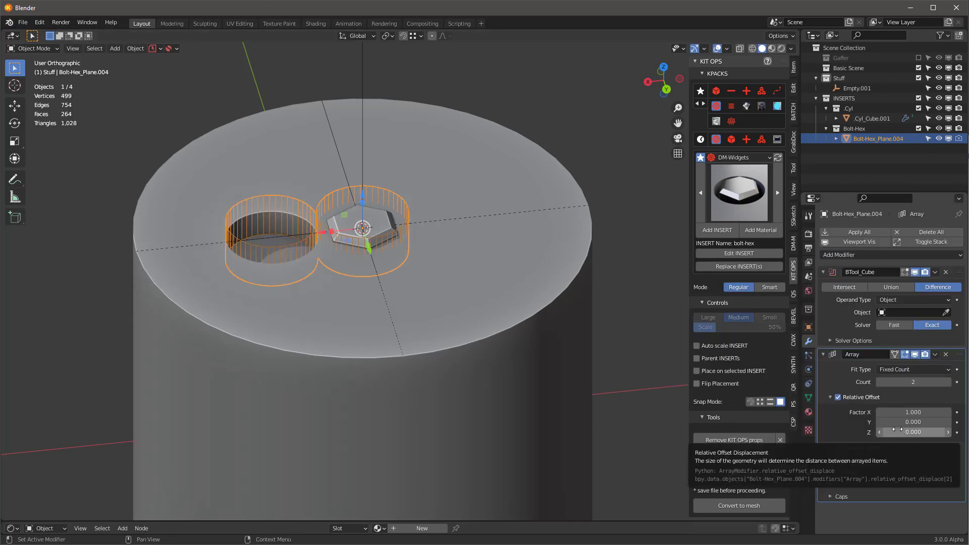
- Set the array count to 5 and the relative offset Factor X to 0
{"action": "left_click_drag", "start_coordinate": [947, 382], "coordinate": [953, 382]}
{"action": "left_click", "coordinate": [948, 381]}
{"action": "left_click", "coordinate": [895, 412]}
{"action": "type", "text": "0"}
{"action": "key", "text": "Return"}
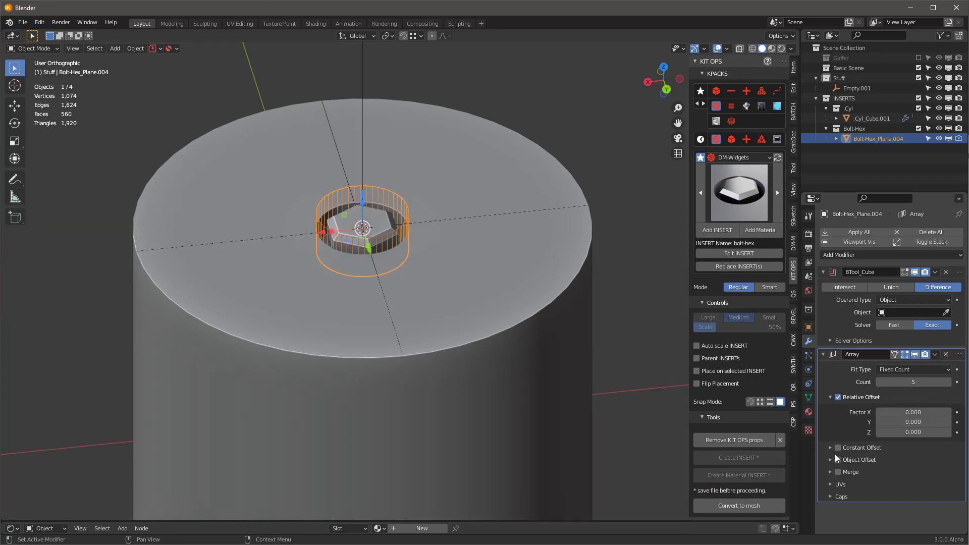
- Enable Object Offset and pick Empty.001 as the offset object
{"action": "middle_click_drag", "start_coordinate": [621, 414], "coordinate": [622, 376]}
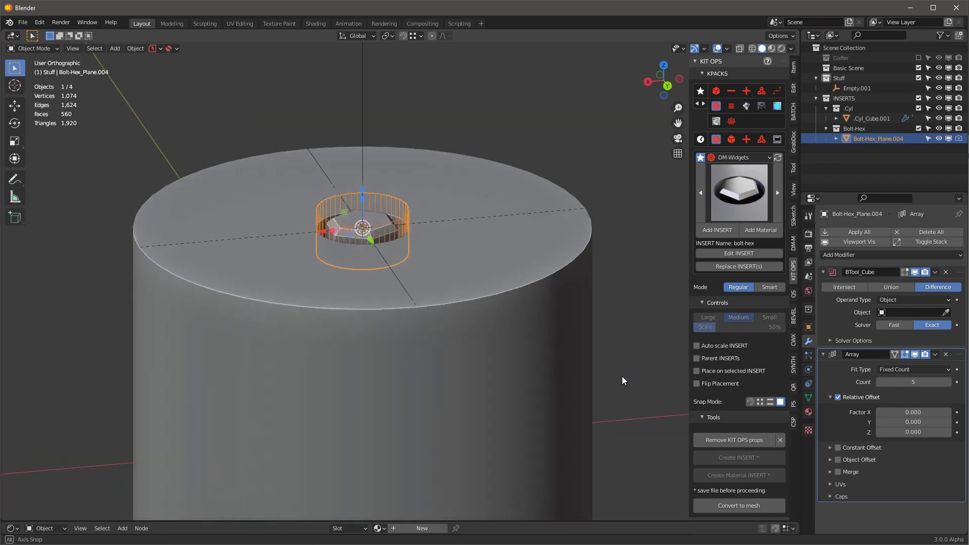
{"action": "left_click", "coordinate": [838, 460]}
{"action": "left_click", "coordinate": [946, 475]}
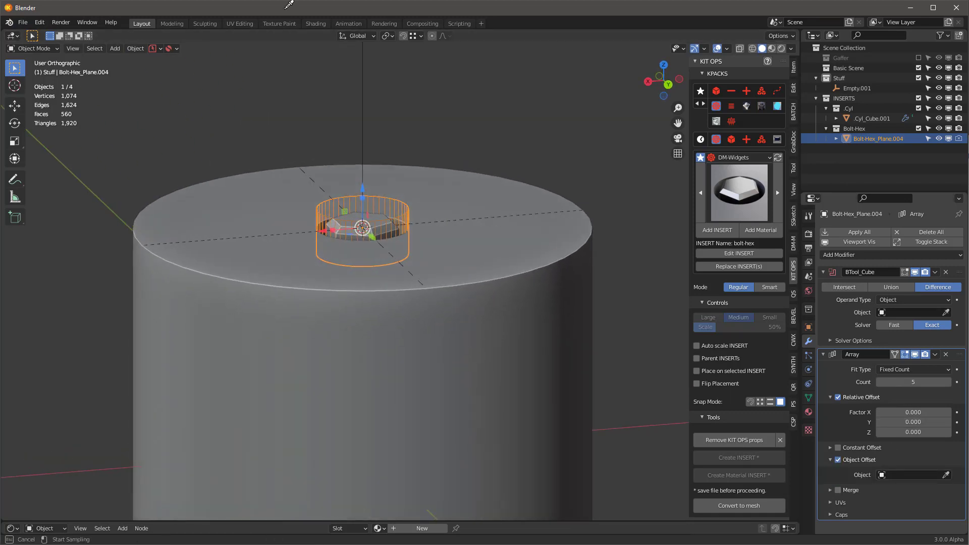
{"action": "left_click", "coordinate": [367, 80]}
{"action": "scroll", "coordinate": [395, 215], "scroll_direction": "up", "scroll_amount": 2}
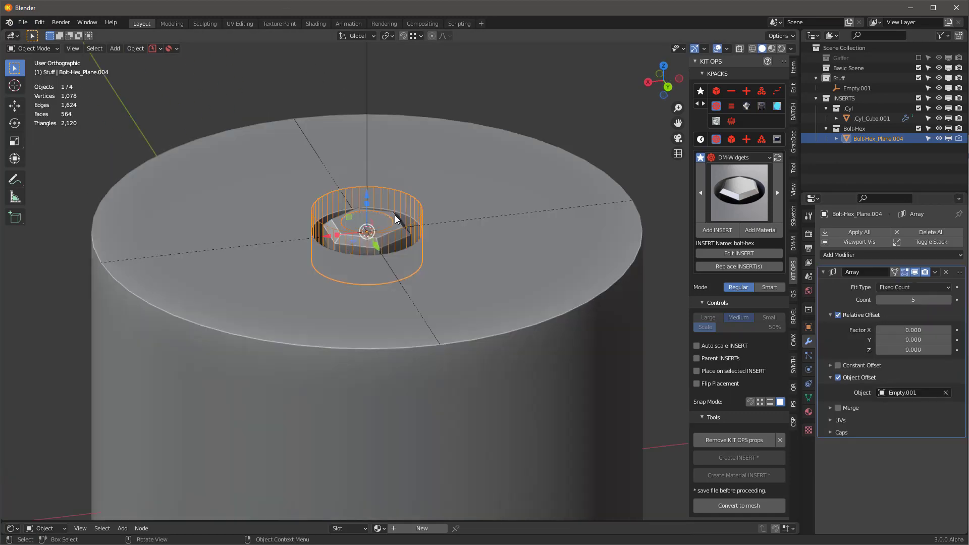
- Copy Bolt-Hex_Plane.004's Array modifier onto Bolt-Hex_Plane.003 via Link/Transfer Data
{"action": "left_click", "coordinate": [395, 216]}
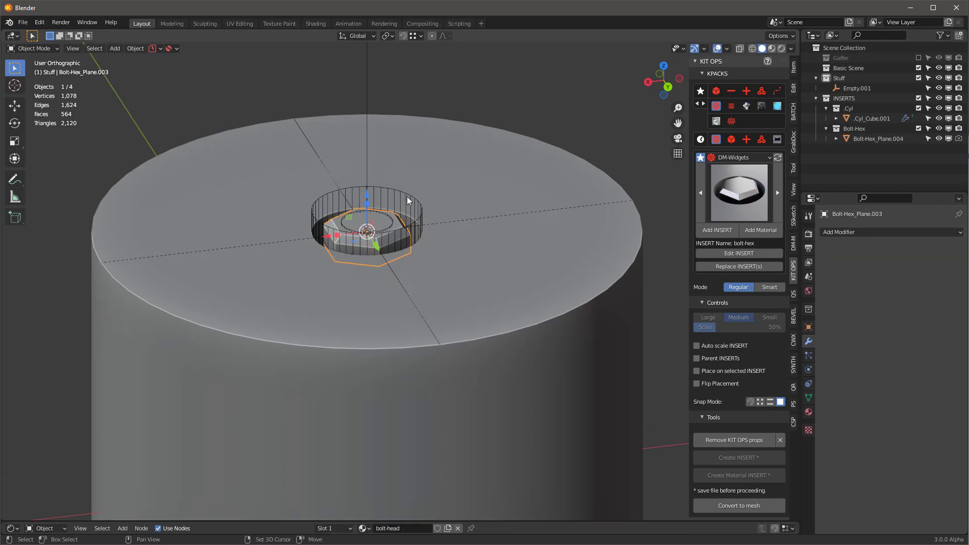
{"action": "left_click", "coordinate": [408, 198], "text": "shift"}
{"action": "middle_click_drag", "start_coordinate": [407, 197], "coordinate": [397, 226]}
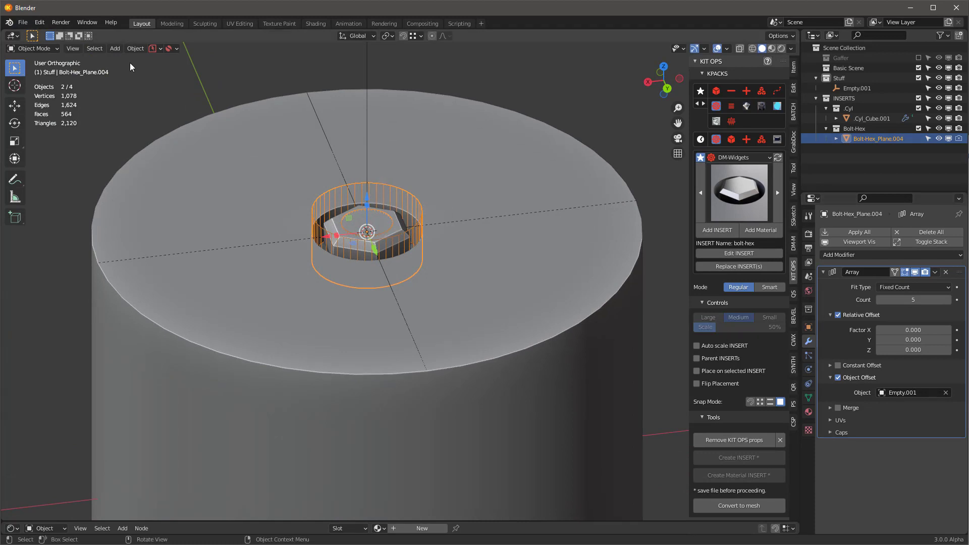
{"action": "left_click", "coordinate": [130, 48]}
{"action": "mouse_move", "coordinate": [170, 234]}
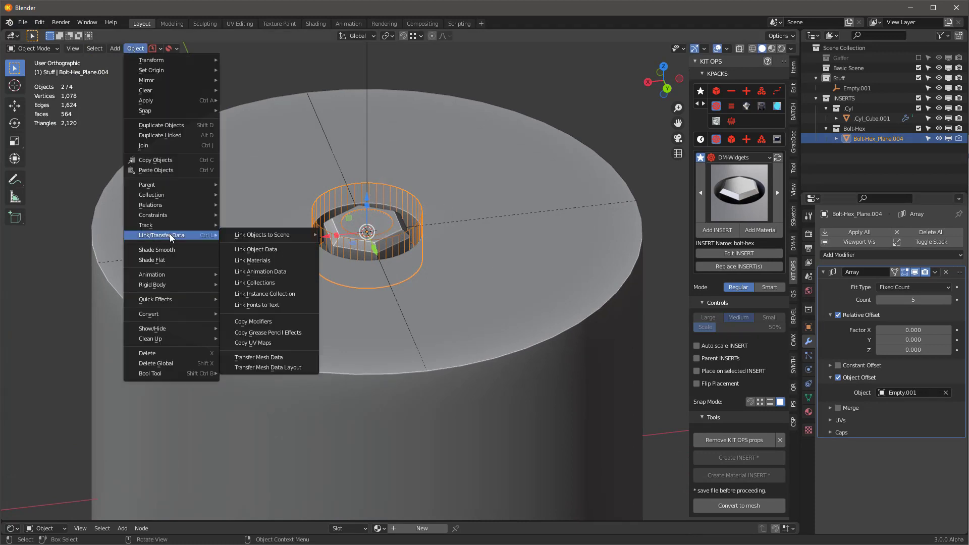
{"action": "left_click", "coordinate": [284, 320]}
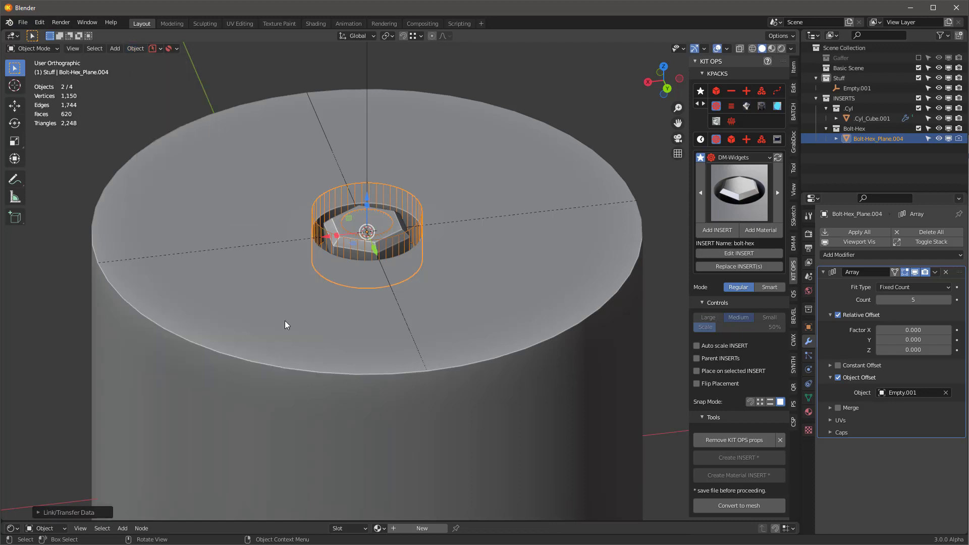
{"action": "left_click", "coordinate": [395, 216]}
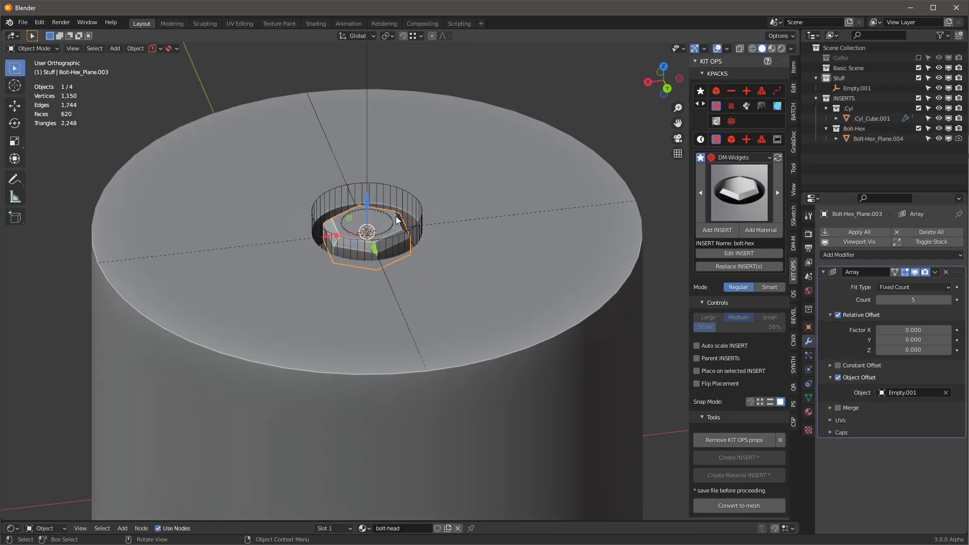
{"action": "left_click", "coordinate": [347, 219]}
- Shift the bolt mesh along X in Edit Mode, then snap it back to the origin
{"action": "middle_click_drag", "start_coordinate": [462, 267], "coordinate": [401, 211]}
{"action": "key", "text": "g"}
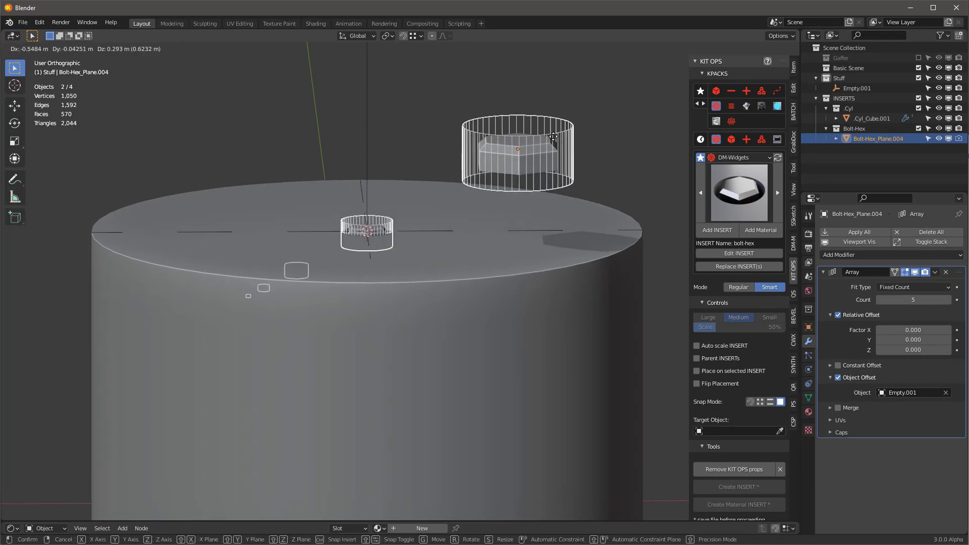
{"action": "key", "text": "Escape"}
{"action": "middle_click_drag", "start_coordinate": [520, 201], "coordinate": [413, 226]}
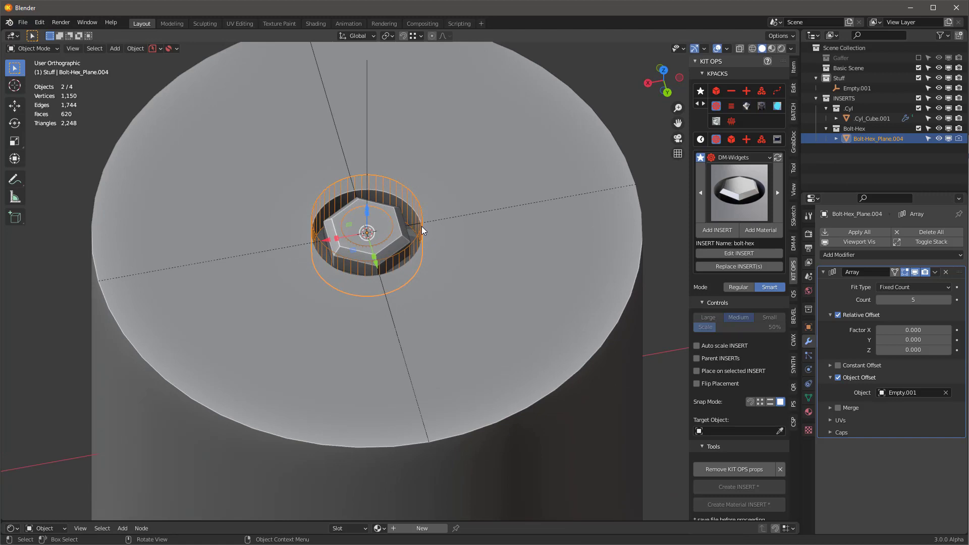
{"action": "middle_click_drag", "start_coordinate": [422, 226], "coordinate": [423, 219]}
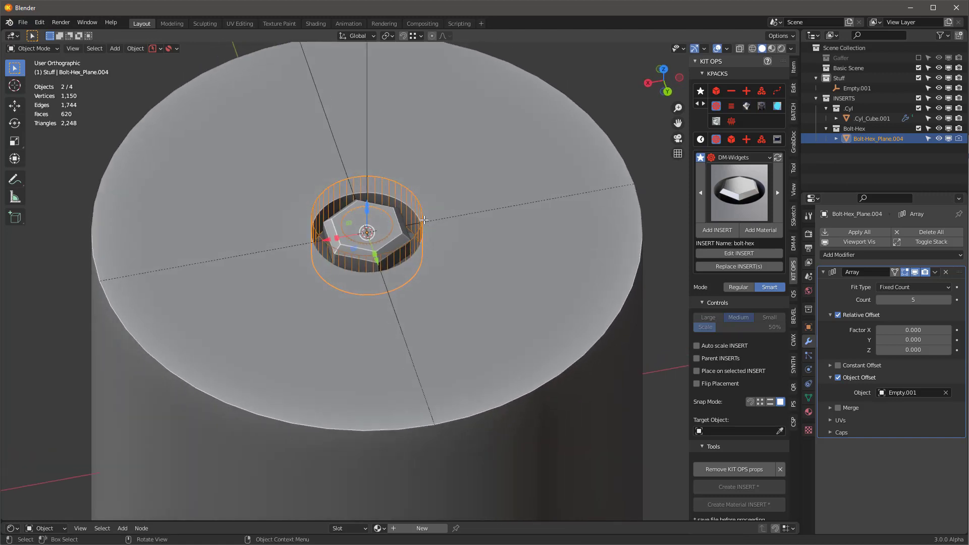
{"action": "key", "text": "Tab"}
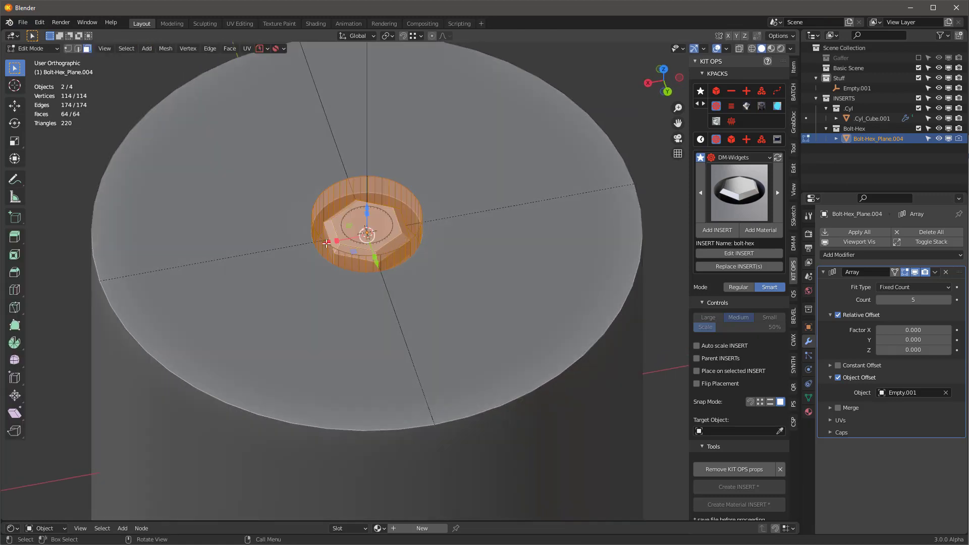
{"action": "key", "text": "g"}
{"action": "key", "text": "x"}
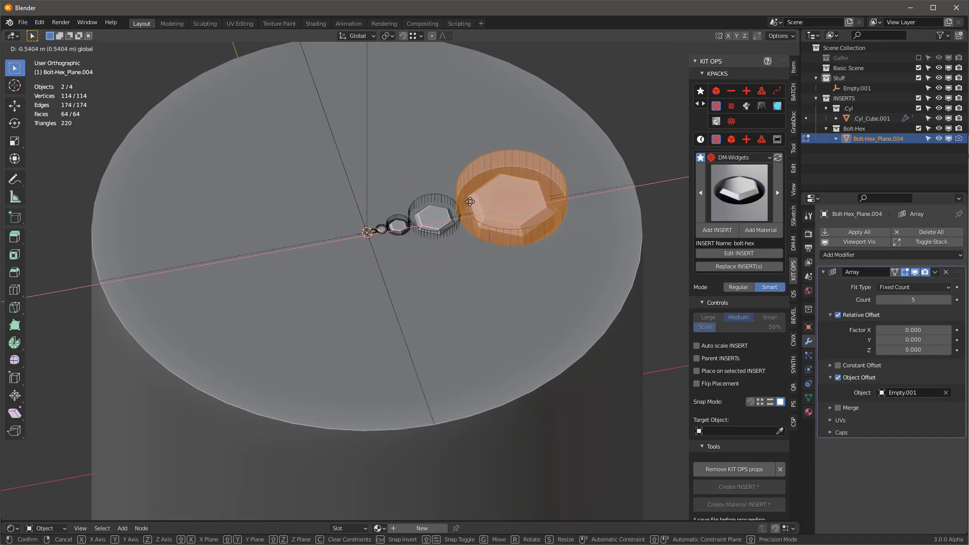
{"action": "left_click", "coordinate": [474, 200]}
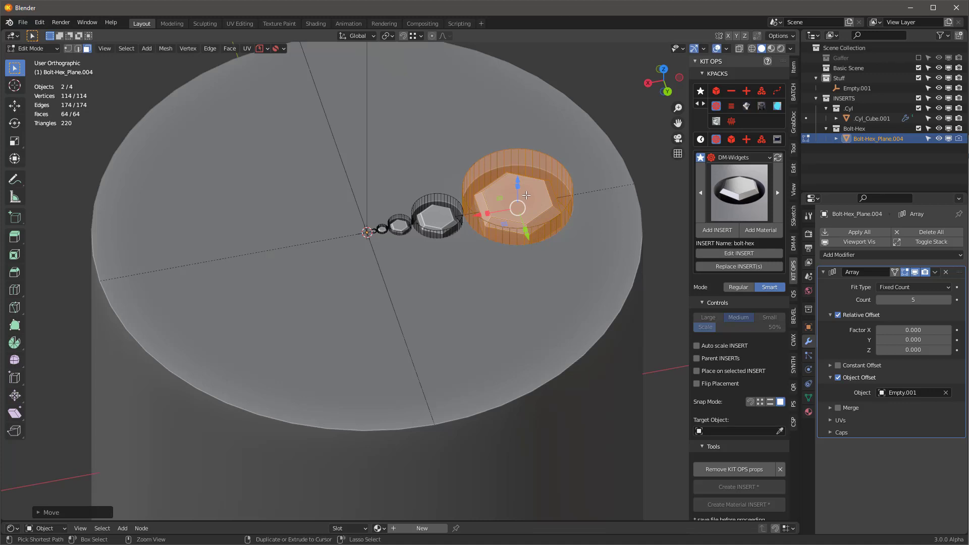
{"action": "key", "text": "shift+s"}
{"action": "mouse_move", "coordinate": [388, 247]}
{"action": "middle_mouse_down"}
{"action": "mouse_move", "coordinate": [384, 209]}
{"action": "mouse_move", "coordinate": [383, 252]}
{"action": "middle_mouse_up"}
{"action": "left_click", "coordinate": [792, 66]}
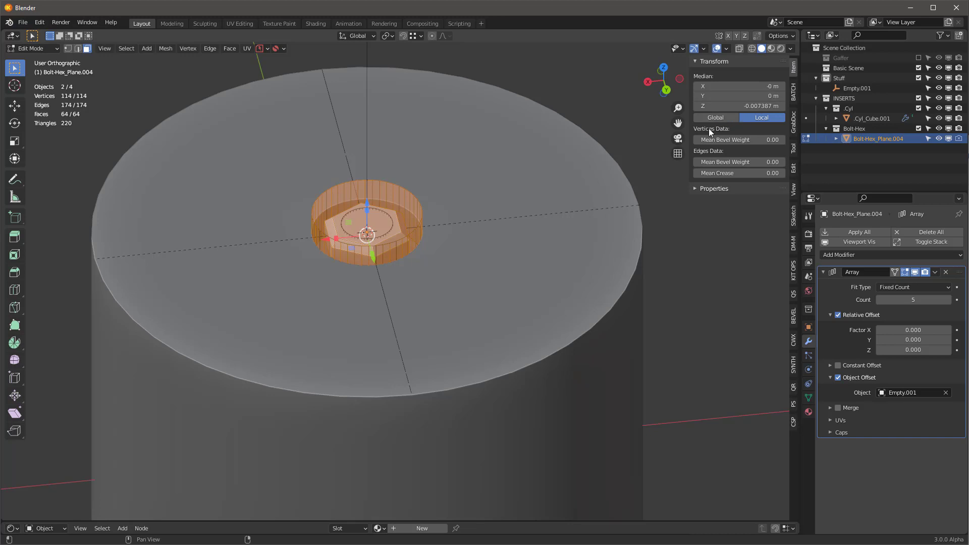
{"action": "key", "text": "Tab"}
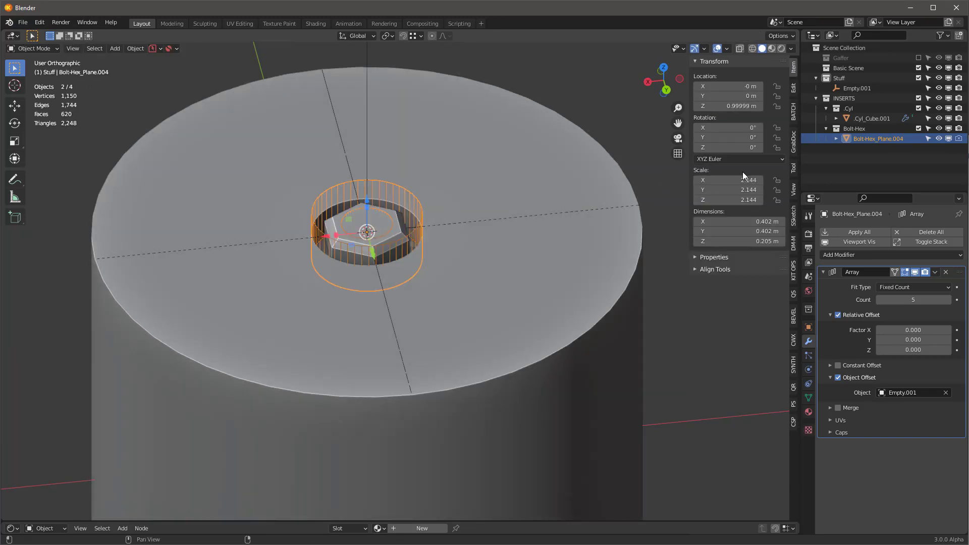
- Apply rotation and scale to the bolt cage Bolt-Hex_Plane.004
{"action": "left_click", "coordinate": [386, 189]}
{"action": "key", "text": "ctrl+z"}
{"action": "key", "text": "ctrl+a"}
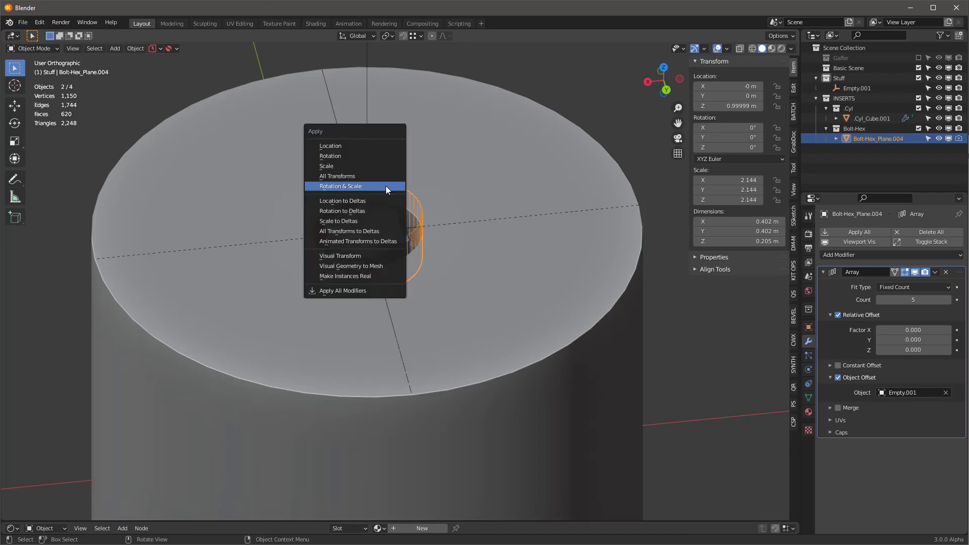
{"action": "left_click", "coordinate": [386, 185]}
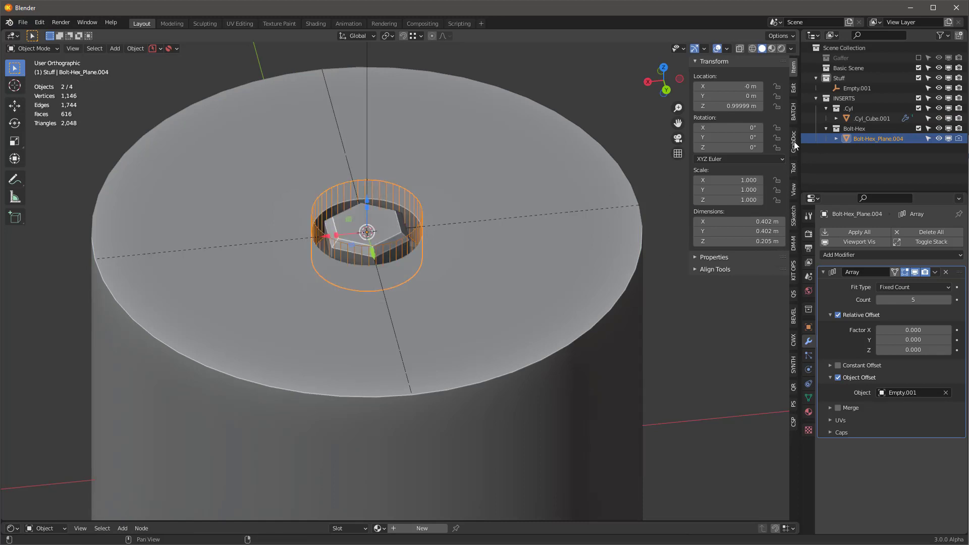
- Set KIT OPS mode to Regular and apply all transforms to Bolt-Hex_Plane.003
{"action": "left_click", "coordinate": [836, 138]}
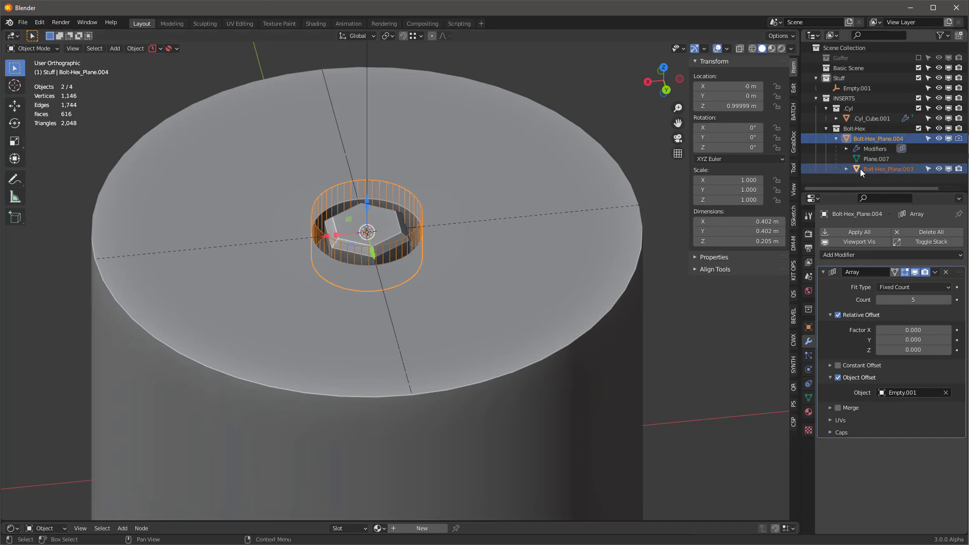
{"action": "left_click", "coordinate": [859, 168]}
{"action": "left_click", "coordinate": [794, 271]}
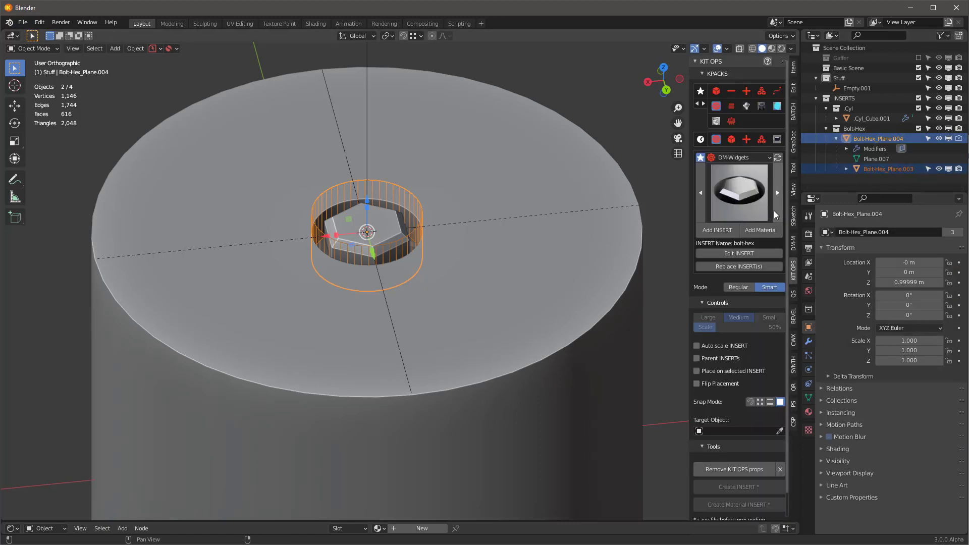
{"action": "left_click", "coordinate": [738, 287]}
{"action": "left_click", "coordinate": [383, 220]}
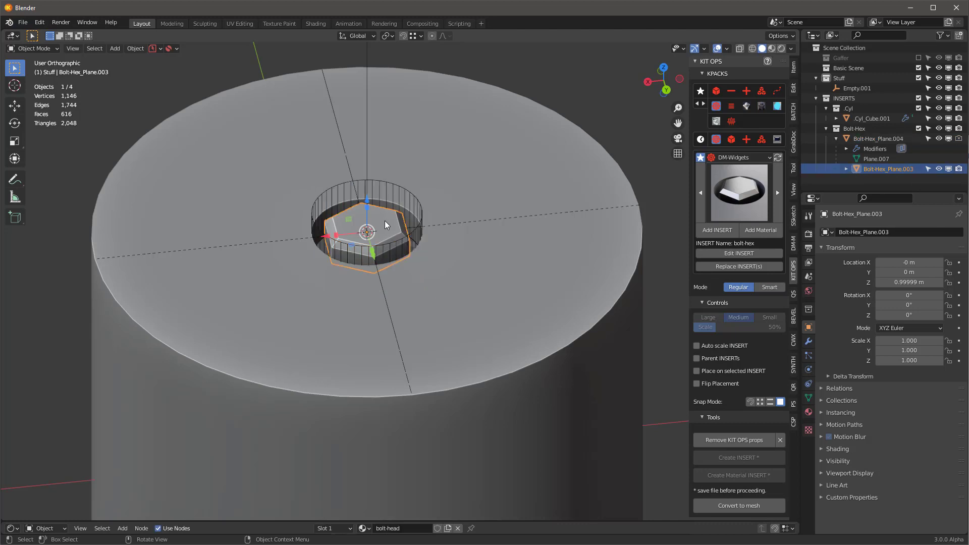
{"action": "key", "text": "ctrl+a"}
{"action": "left_click", "coordinate": [387, 220]}
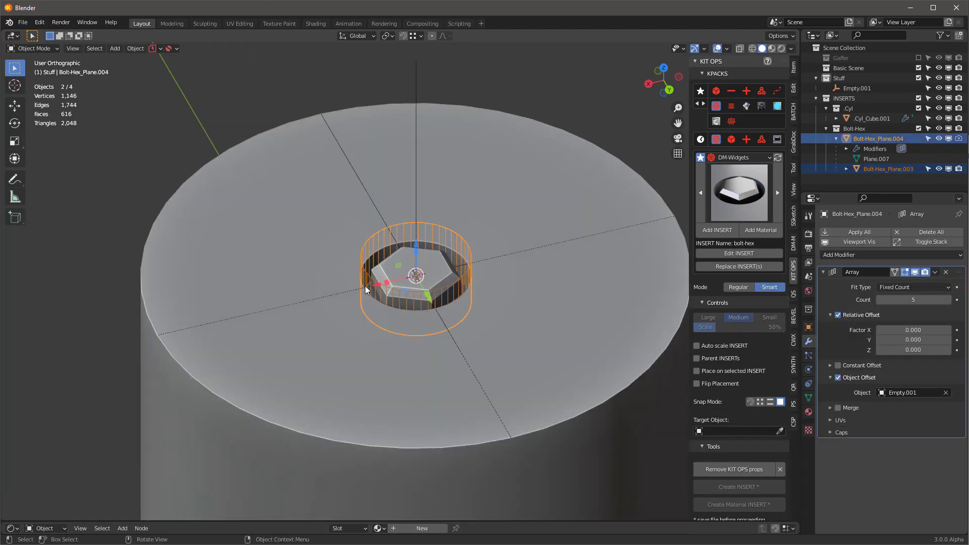
{"action": "middle_click_drag", "start_coordinate": [356, 280], "coordinate": [345, 267]}
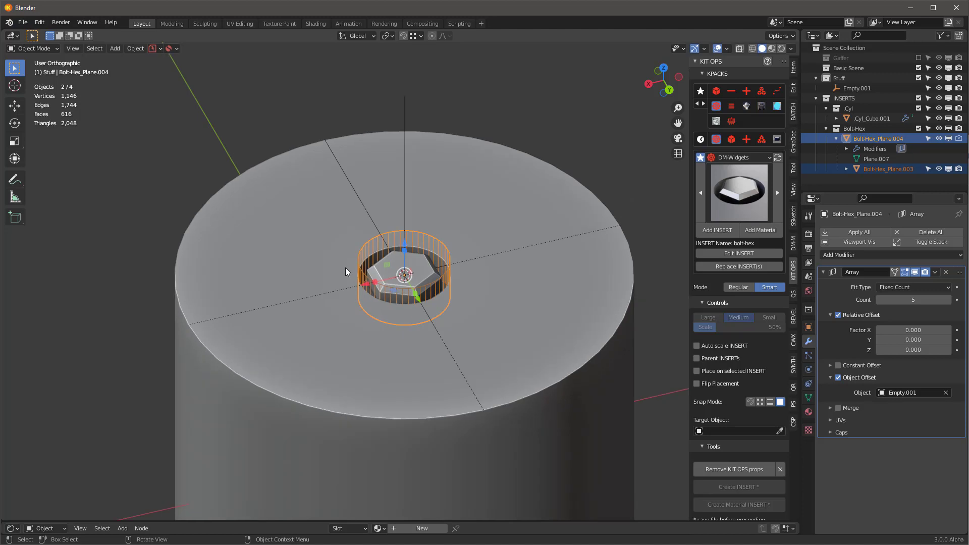
- Set Empty.001's Z rotation to 360/5 (72°)
{"action": "left_click", "coordinate": [403, 104]}
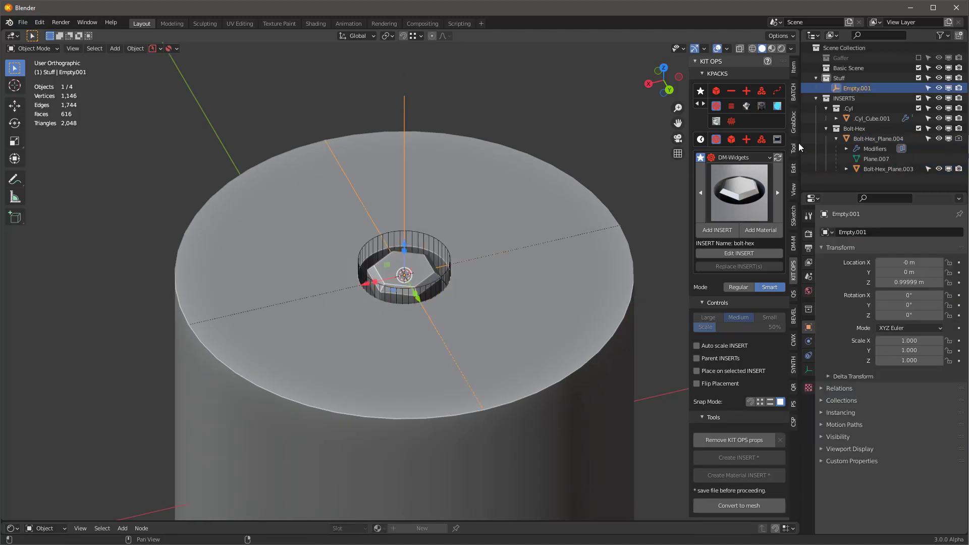
{"action": "left_click", "coordinate": [793, 67]}
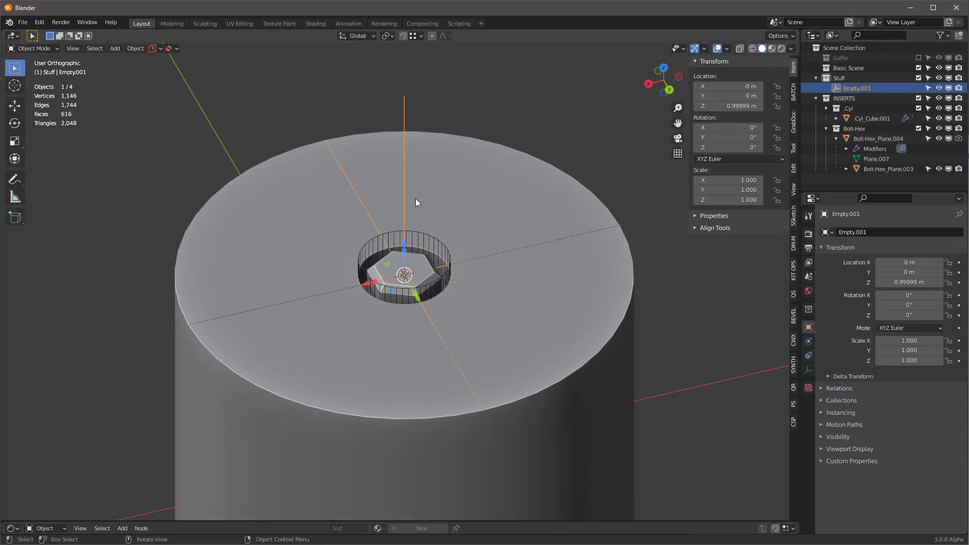
{"action": "left_click", "coordinate": [728, 147]}
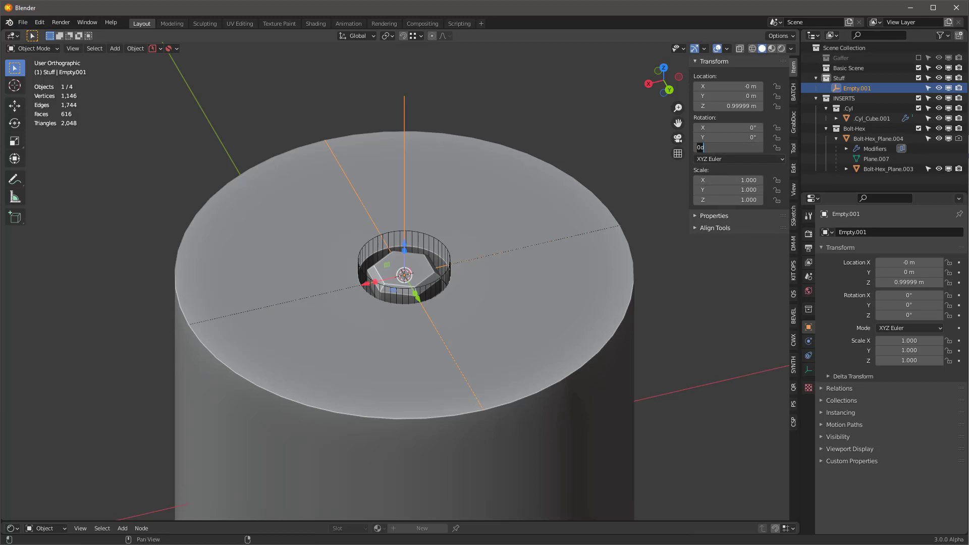
{"action": "type", "text": "360/5"}
{"action": "key", "text": "Return"}
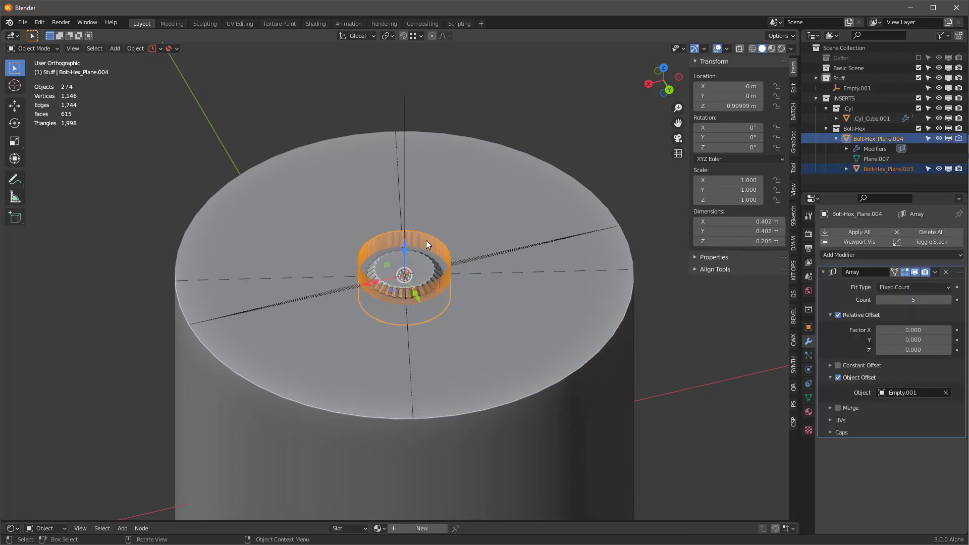
- Move the bolt cage mesh outward in Edit Mode to spread the copies into a ring
{"action": "left_click", "coordinate": [793, 270]}
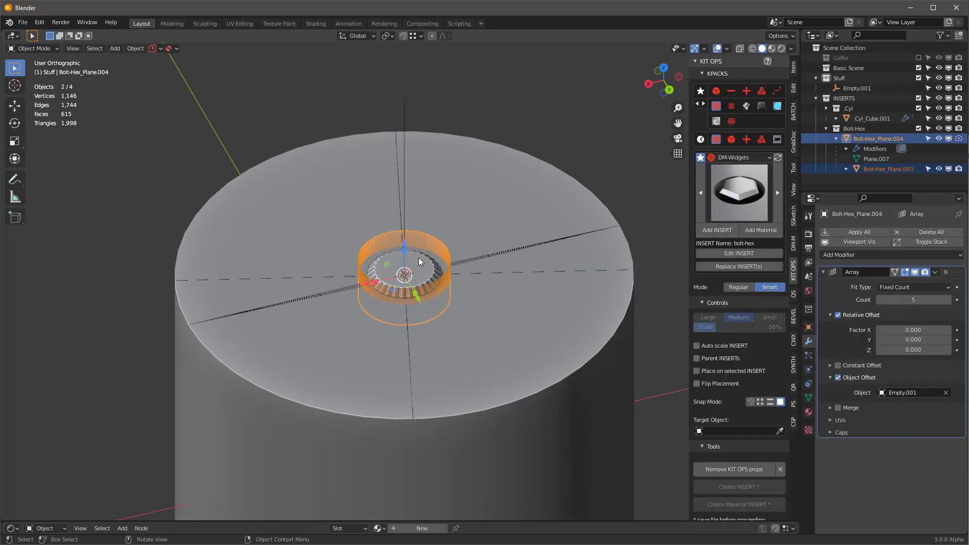
{"action": "key", "text": "Tab"}
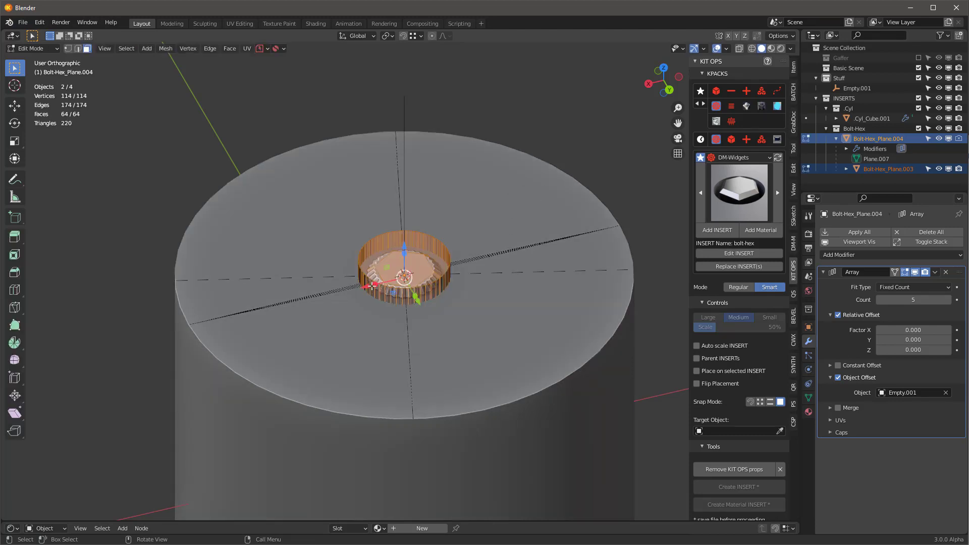
{"action": "left_click_drag", "start_coordinate": [366, 286], "coordinate": [499, 231]}
{"action": "scroll", "coordinate": [483, 230], "scroll_direction": "down", "scroll_amount": 3}
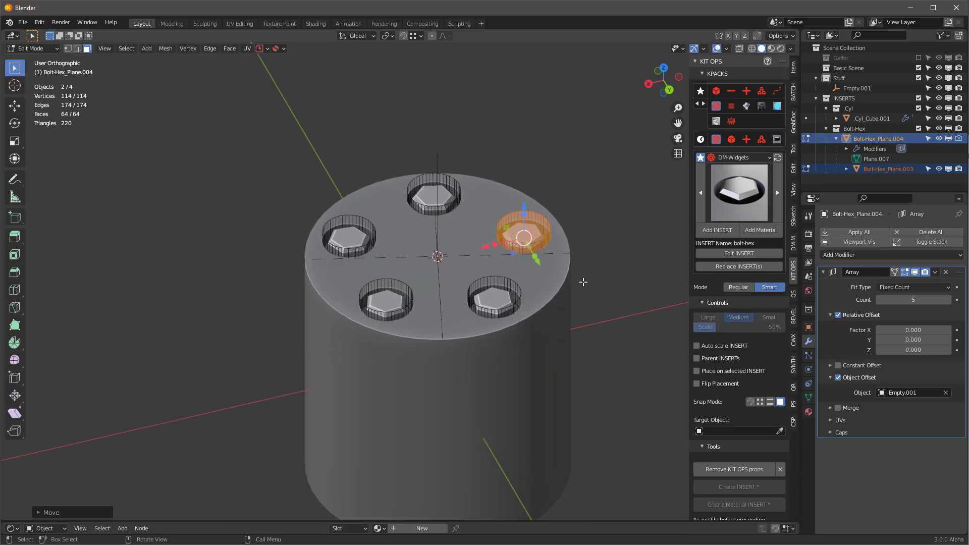
- Return to Object Mode and raise the bolt array count to 7
{"action": "key", "text": "Tab"}
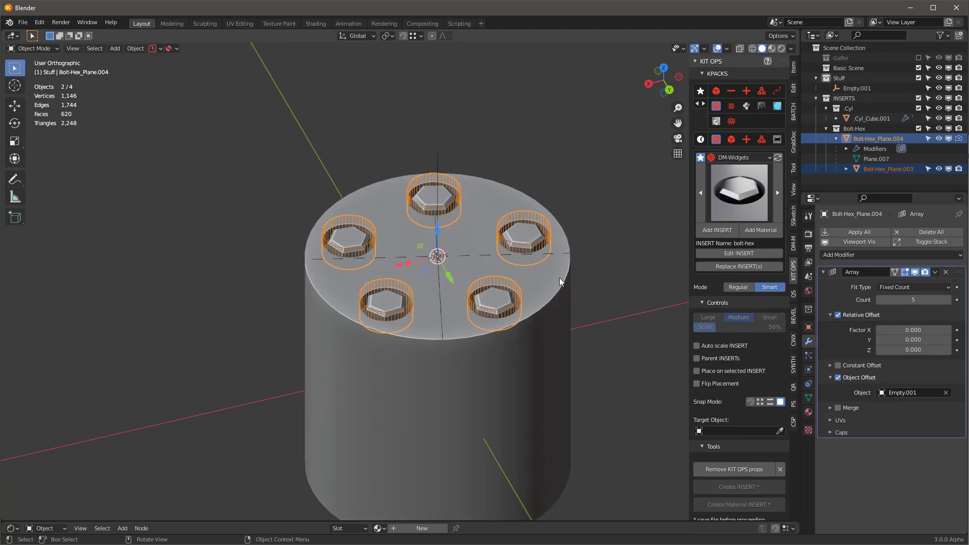
{"action": "left_click", "coordinate": [947, 299]}
{"action": "left_click", "coordinate": [948, 300]}
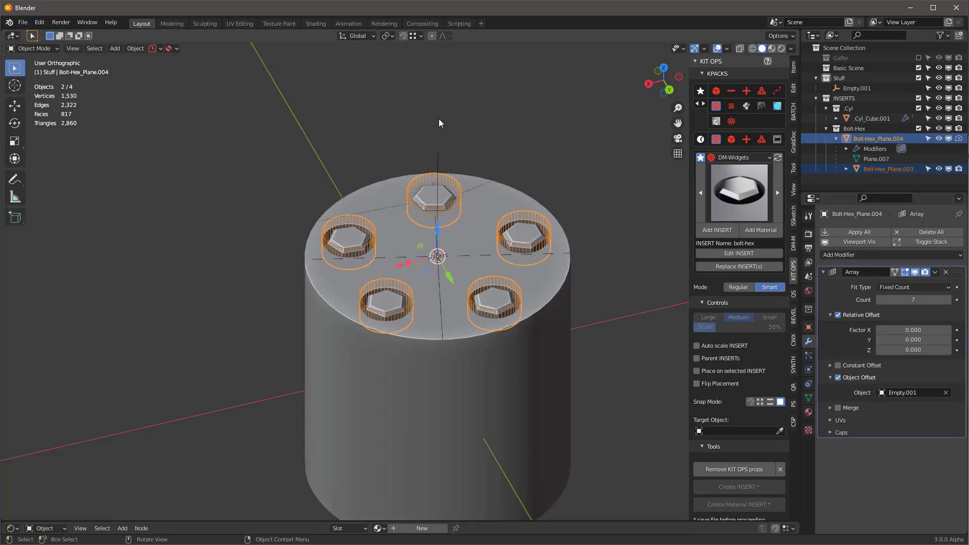
- Set Empty.001's Z rotation to 360/7 (51.4°), then reselect the bolt cutter array
{"action": "left_click", "coordinate": [438, 156]}
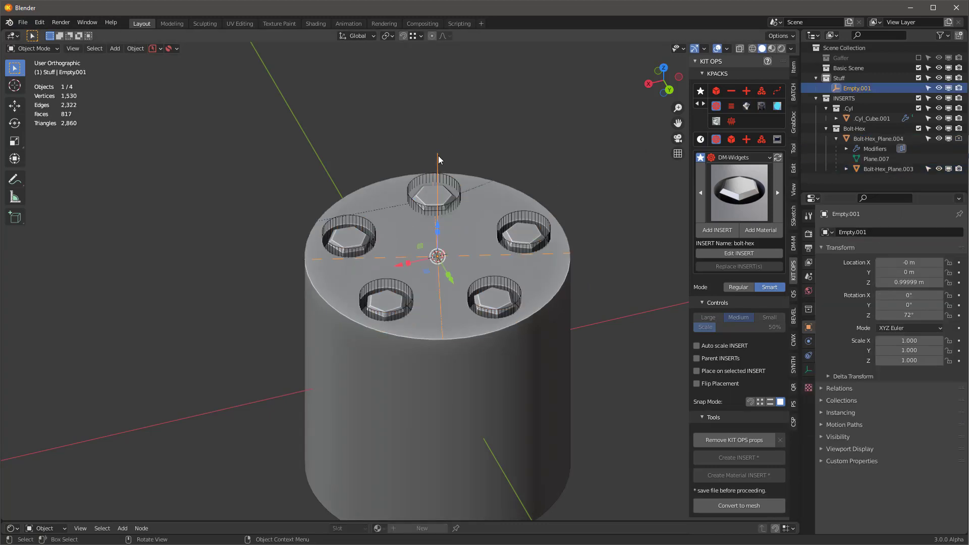
{"action": "left_click", "coordinate": [792, 67]}
{"action": "left_click", "coordinate": [727, 146]}
{"action": "type", "text": "d"}
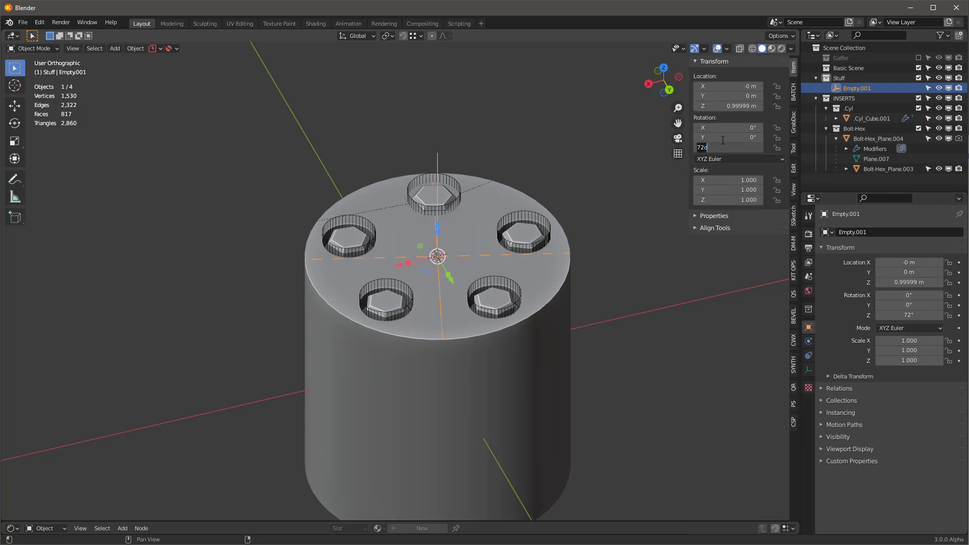
{"action": "key", "text": "BackSpace"}
{"action": "key", "text": "BackSpace"}
{"action": "key", "text": "BackSpace"}
{"action": "type", "text": "360/7"}
{"action": "key", "text": "Return"}
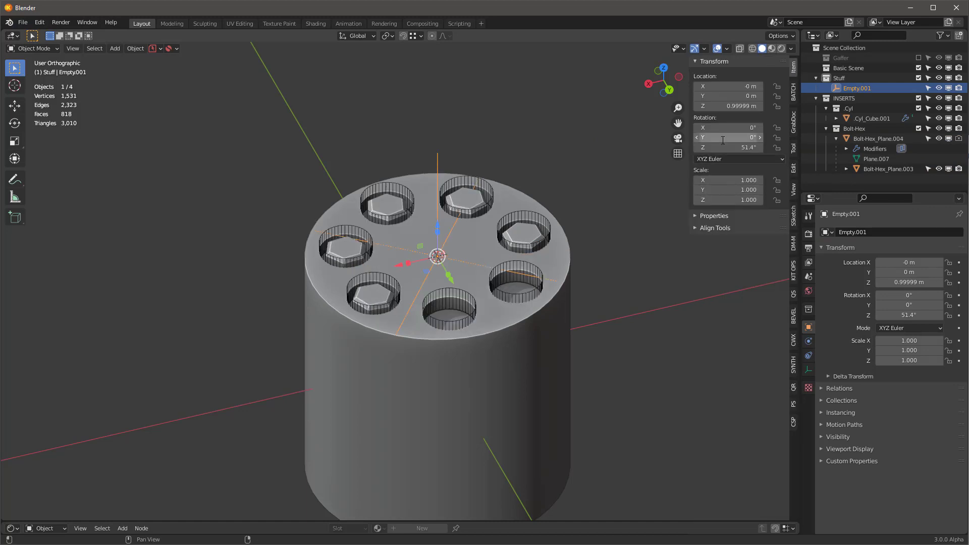
{"action": "left_click", "coordinate": [449, 305]}
{"action": "middle_click_drag", "start_coordinate": [449, 305], "coordinate": [586, 249]}
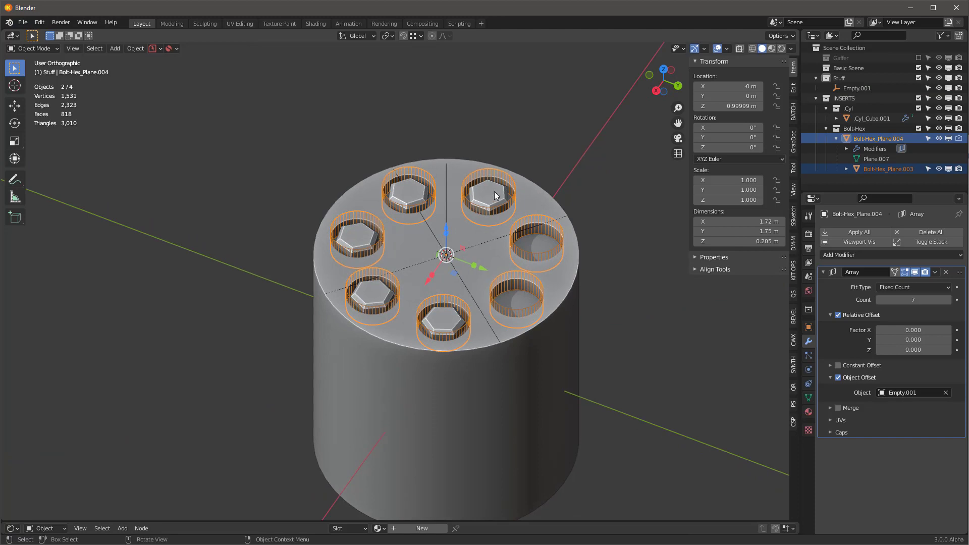
{"action": "scroll", "coordinate": [494, 192], "scroll_direction": "up", "scroll_amount": 1}
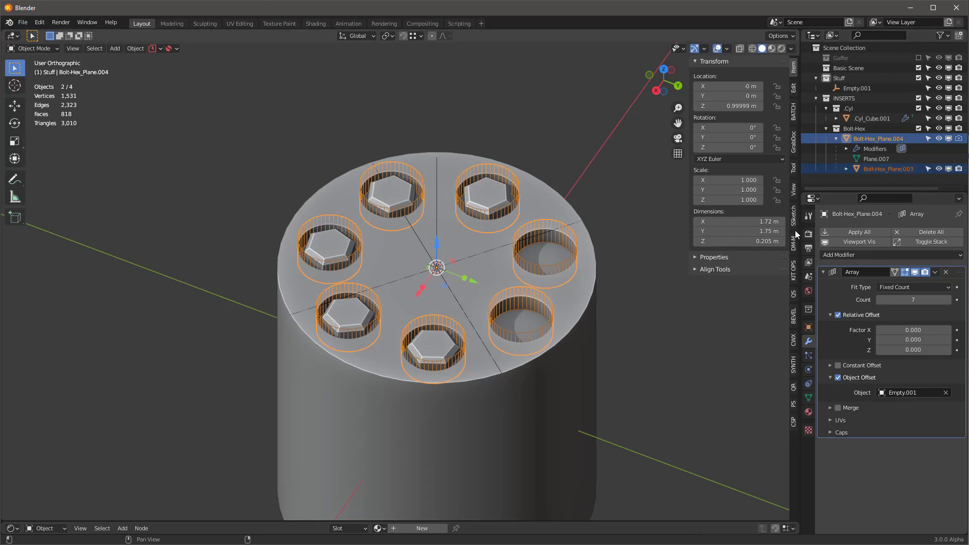
- Switch the KIT OPS insert mode to Regular
{"action": "left_click", "coordinate": [794, 263]}
{"action": "left_click", "coordinate": [737, 287]}
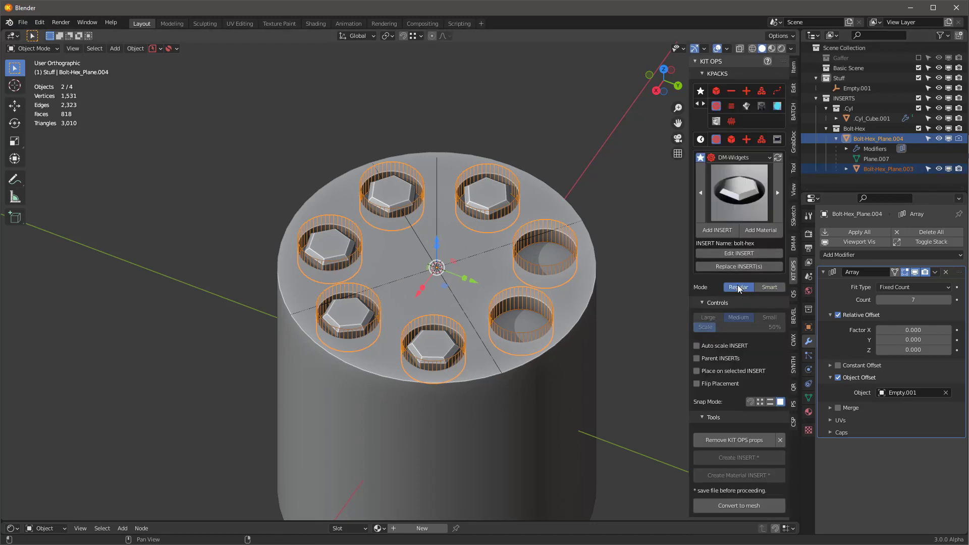
{"action": "middle_click_drag", "start_coordinate": [522, 243], "coordinate": [494, 232]}
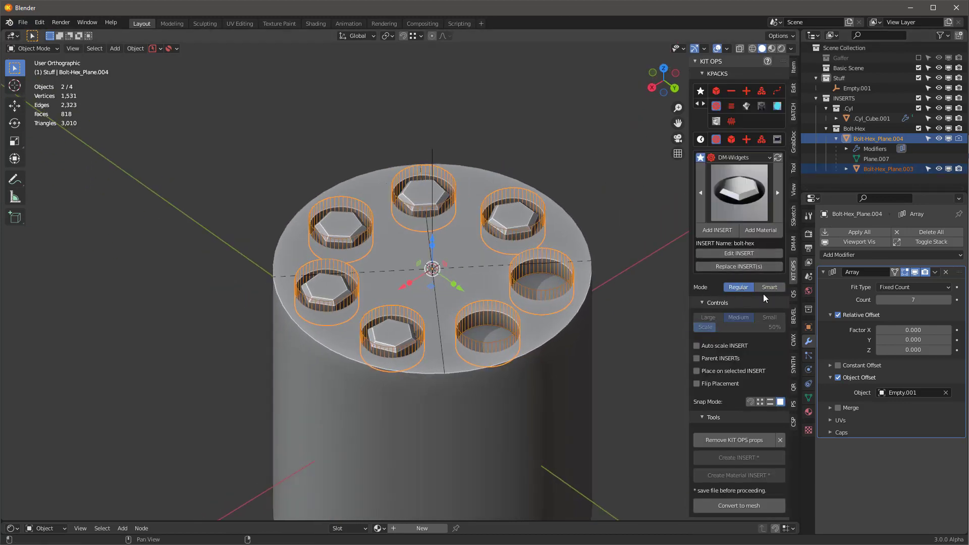
{"action": "scroll", "coordinate": [516, 213], "scroll_direction": "up", "scroll_amount": 2}
- Copy the cutters' seven-count array modifiers onto the hex bolt heads with Copy Modifiers
{"action": "left_click", "coordinate": [521, 212]}
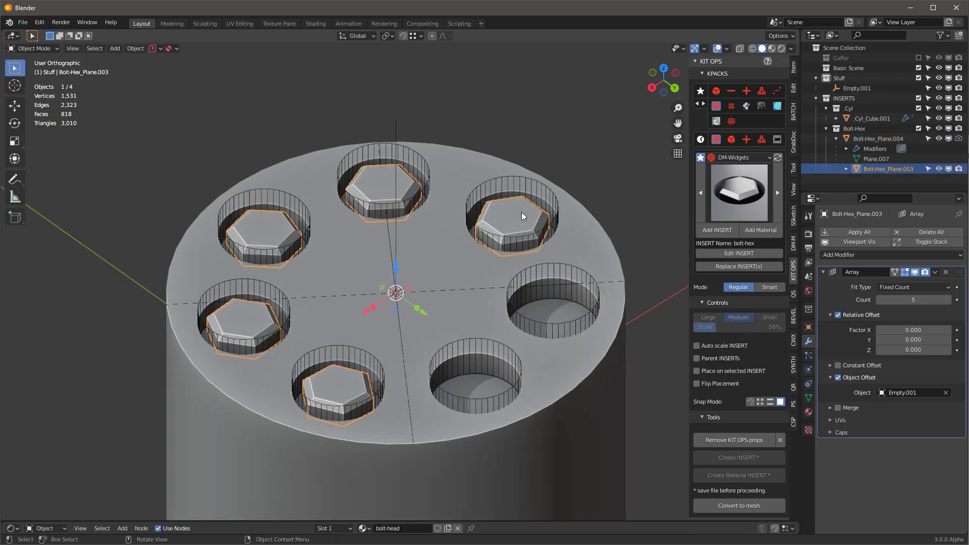
{"action": "left_click", "coordinate": [531, 182], "text": "shift"}
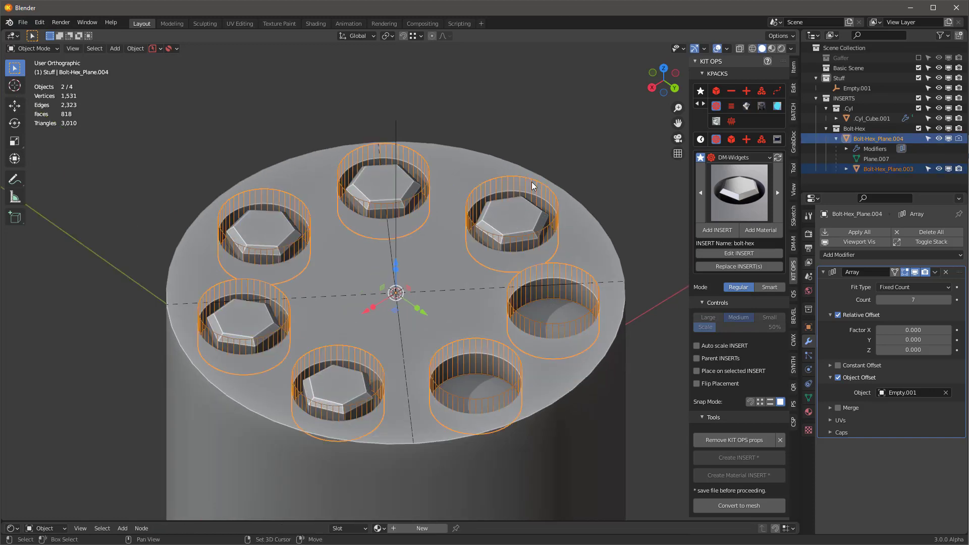
{"action": "left_click", "coordinate": [138, 49]}
{"action": "mouse_move", "coordinate": [159, 235]}
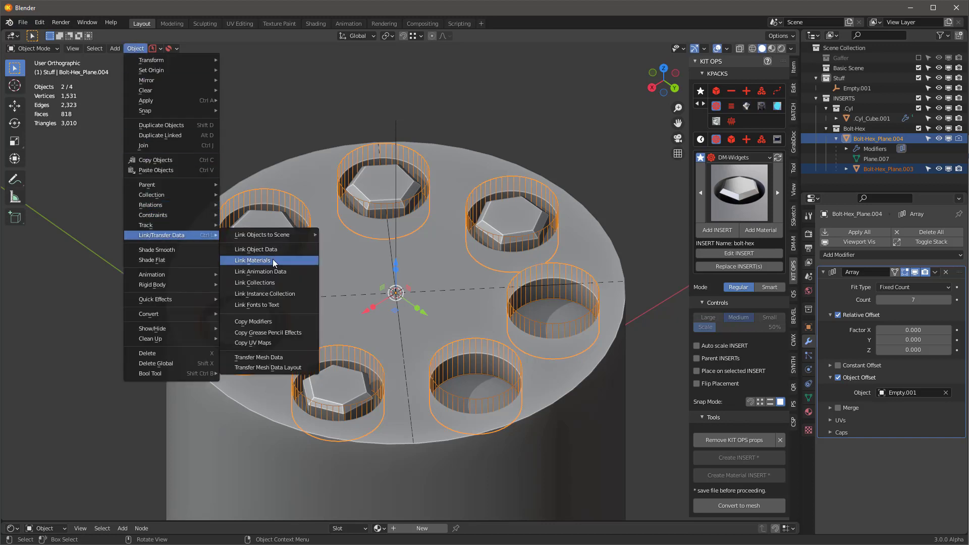
{"action": "left_click", "coordinate": [278, 320]}
{"action": "left_click", "coordinate": [530, 120]}
{"action": "scroll", "coordinate": [470, 177], "scroll_direction": "down", "scroll_amount": 3}
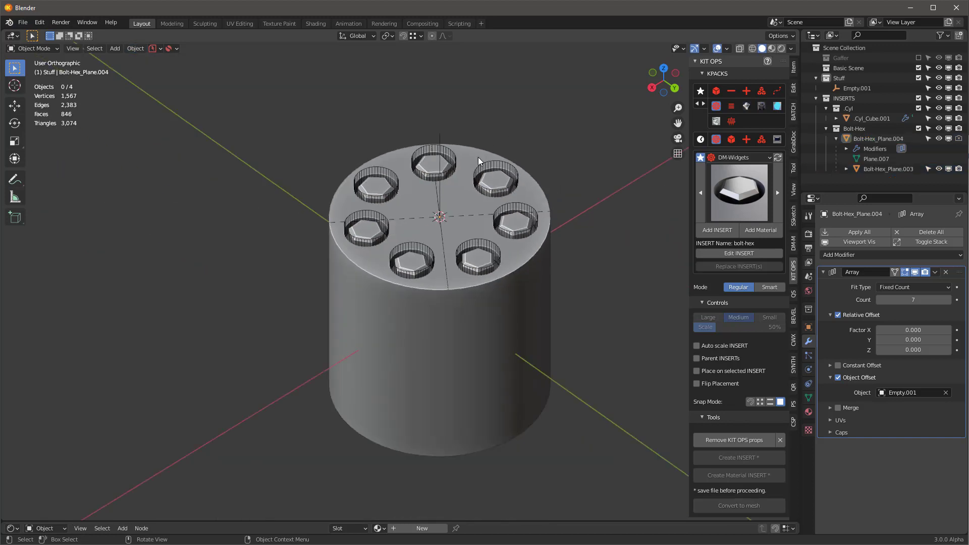
{"action": "scroll", "coordinate": [467, 212], "scroll_direction": "up", "scroll_amount": 2}
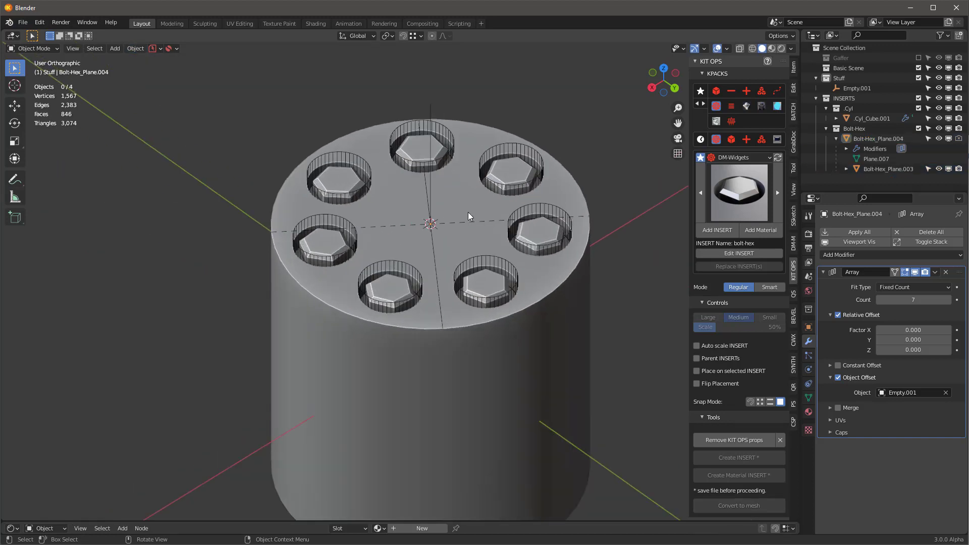
- In Smart mode, target Cyl_Cube.001 and enable Mirror Z on the bolt inserts
{"action": "left_click", "coordinate": [772, 288]}
{"action": "left_click", "coordinate": [519, 193]}
{"action": "scroll", "coordinate": [519, 193], "scroll_direction": "down", "scroll_amount": 3}
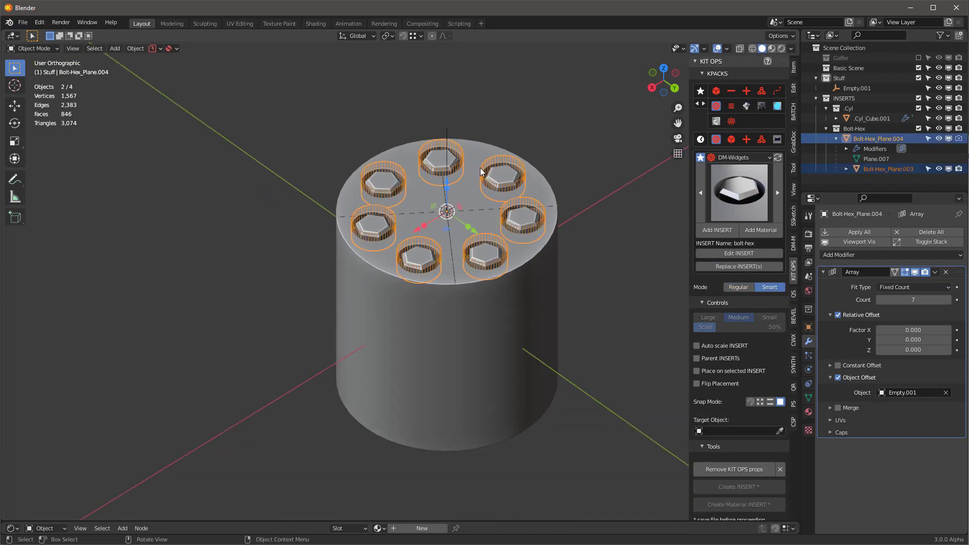
{"action": "middle_click_drag", "start_coordinate": [479, 174], "coordinate": [519, 222]}
{"action": "left_click", "coordinate": [779, 430]}
{"action": "left_click", "coordinate": [487, 330]}
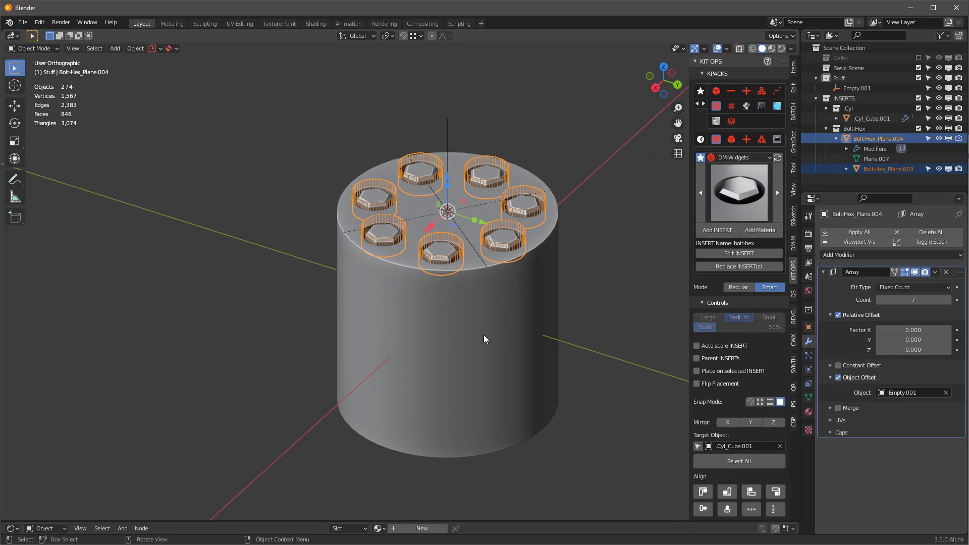
{"action": "middle_click_drag", "start_coordinate": [483, 335], "coordinate": [432, 262]}
{"action": "left_click", "coordinate": [773, 423]}
- Add a Bevel modifier to the cylinder, placed above the Difference modifier
{"action": "left_click", "coordinate": [431, 262]}
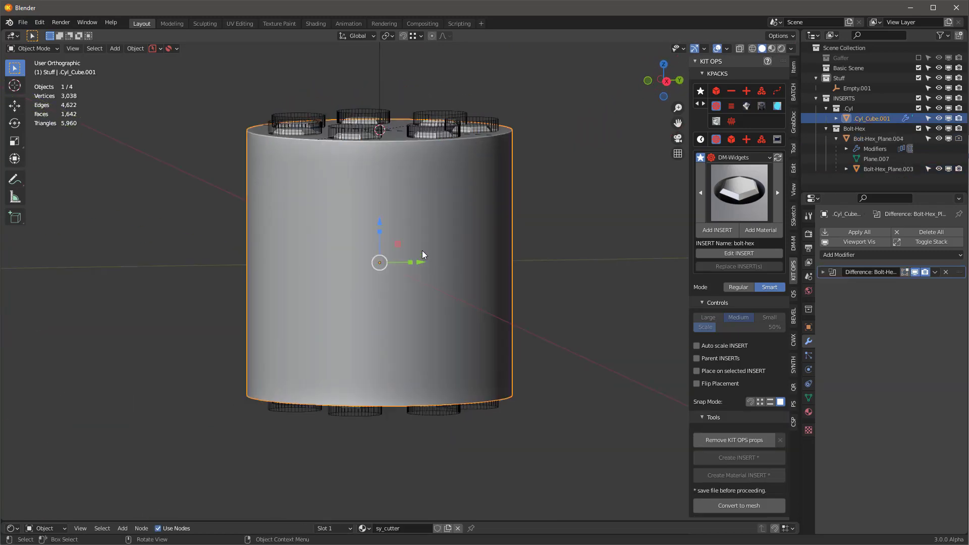
{"action": "left_click", "coordinate": [857, 254]}
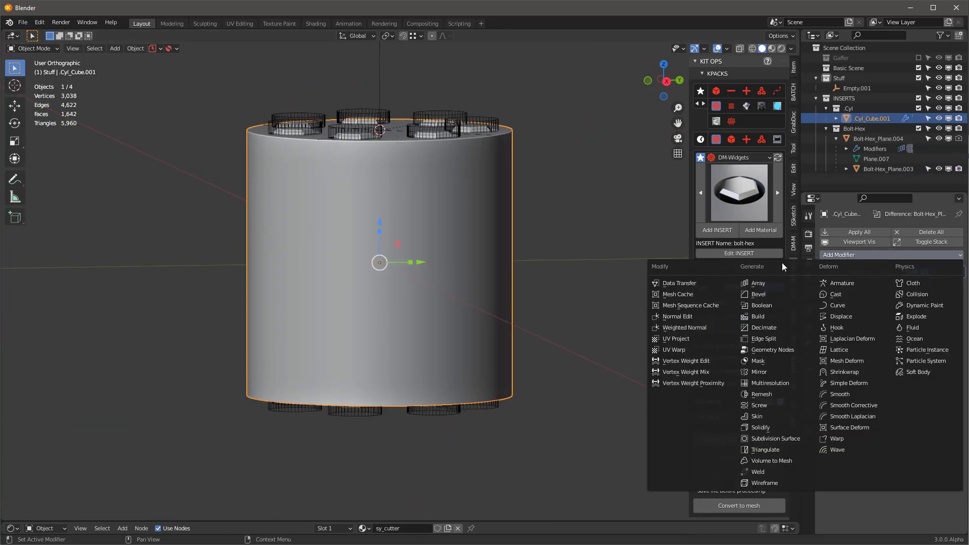
{"action": "left_click", "coordinate": [758, 296]}
{"action": "left_click_drag", "start_coordinate": [959, 285], "coordinate": [957, 280]}
{"action": "middle_click_drag", "start_coordinate": [432, 220], "coordinate": [369, 280]}
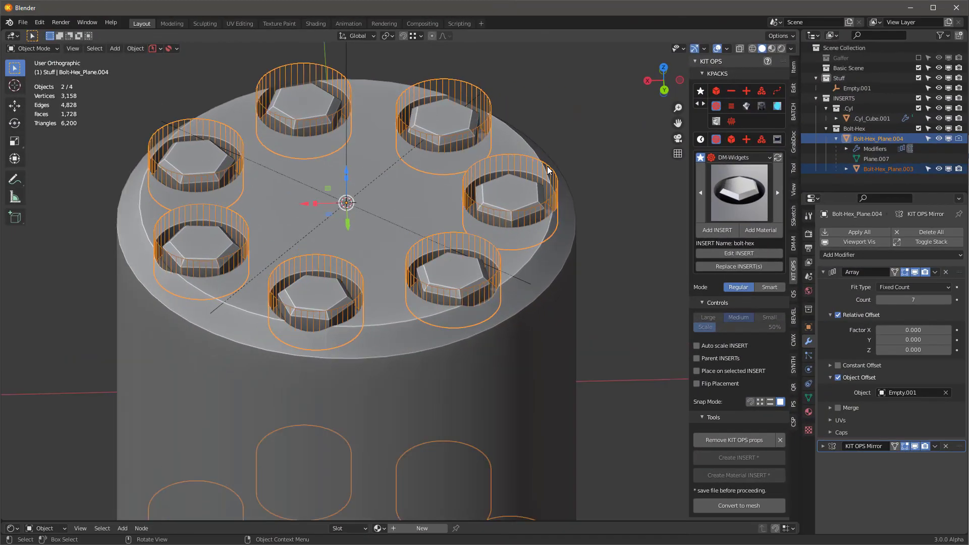
- Scale down the bolt inserts and set KIT OPS back to Smart mode
{"action": "scroll", "coordinate": [545, 170], "scroll_direction": "down", "scroll_amount": 1}
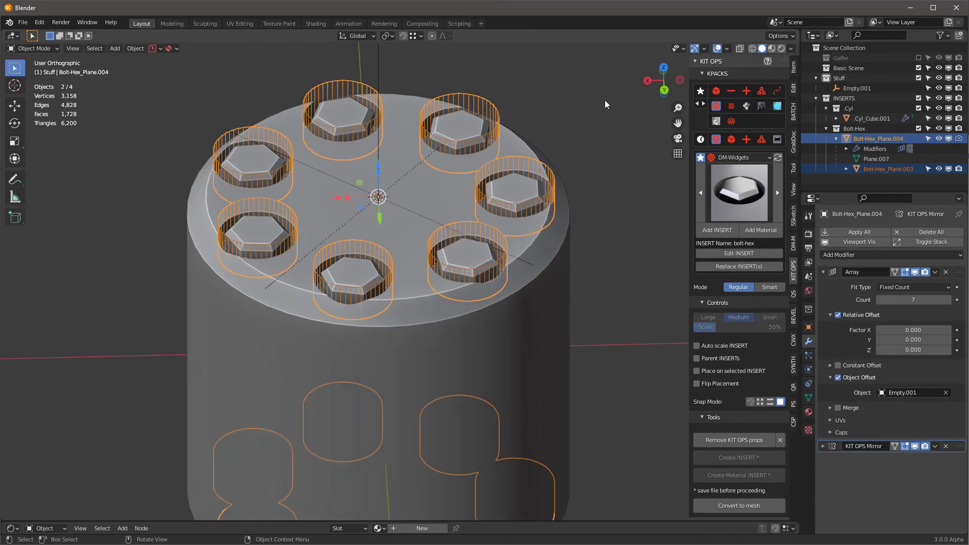
{"action": "key", "text": "s"}
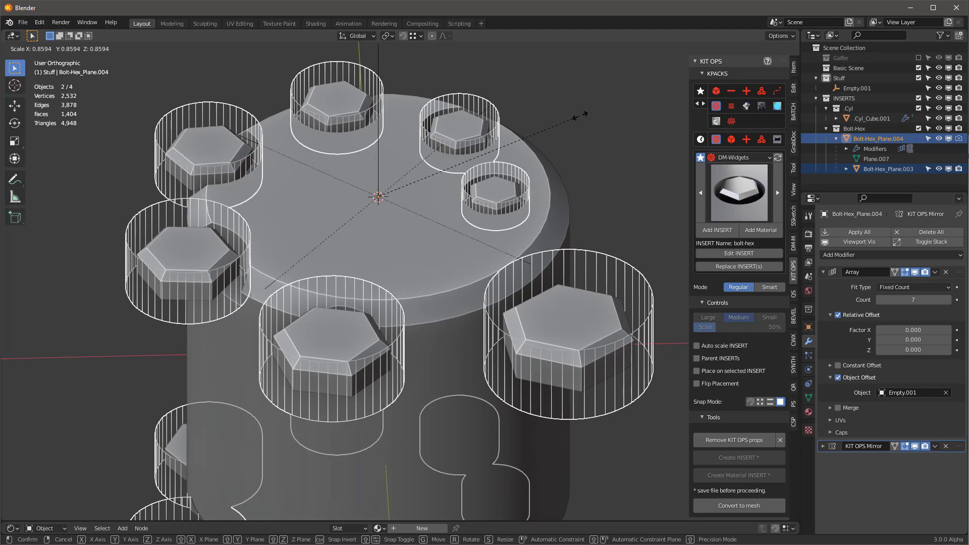
{"action": "left_click", "coordinate": [579, 115]}
{"action": "scroll", "coordinate": [553, 188], "scroll_direction": "down", "scroll_amount": 2}
{"action": "scroll", "coordinate": [552, 188], "scroll_direction": "up", "scroll_amount": 3}
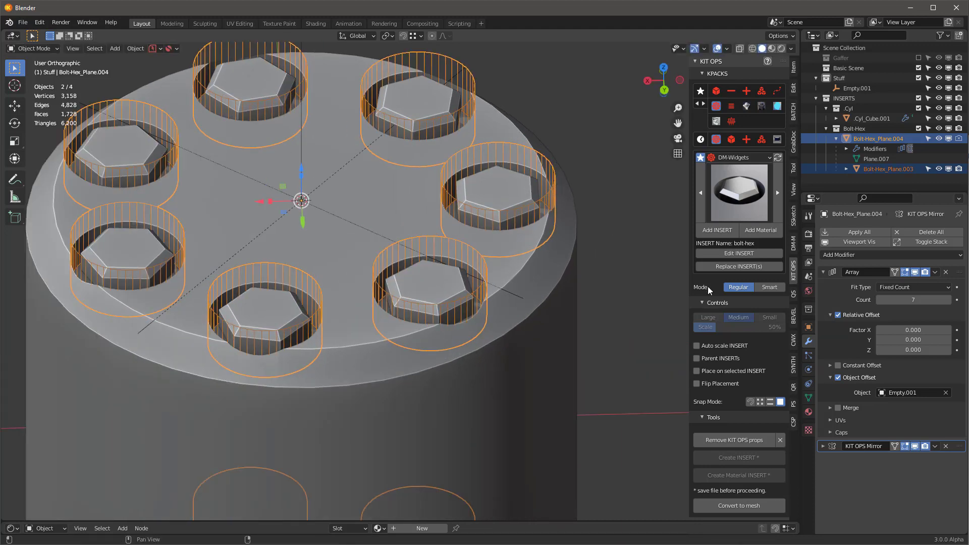
{"action": "left_click", "coordinate": [770, 287]}
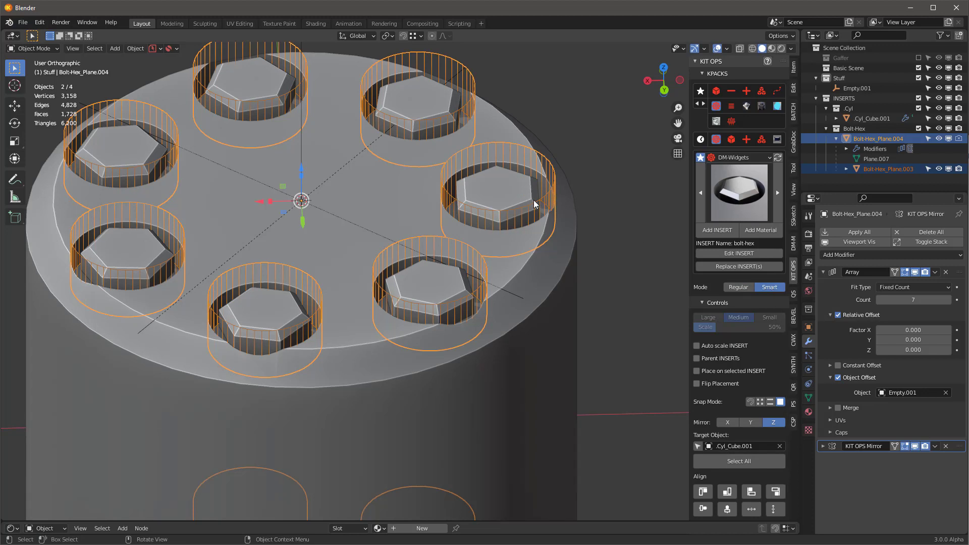
- In Edit Mode, shrink the bolt insert mesh
{"action": "key", "text": "Tab"}
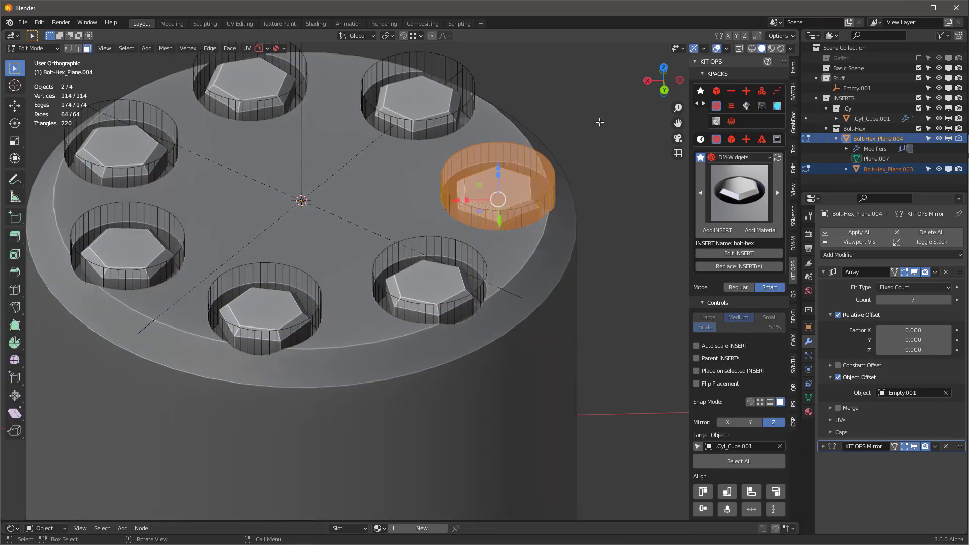
{"action": "key", "text": "s"}
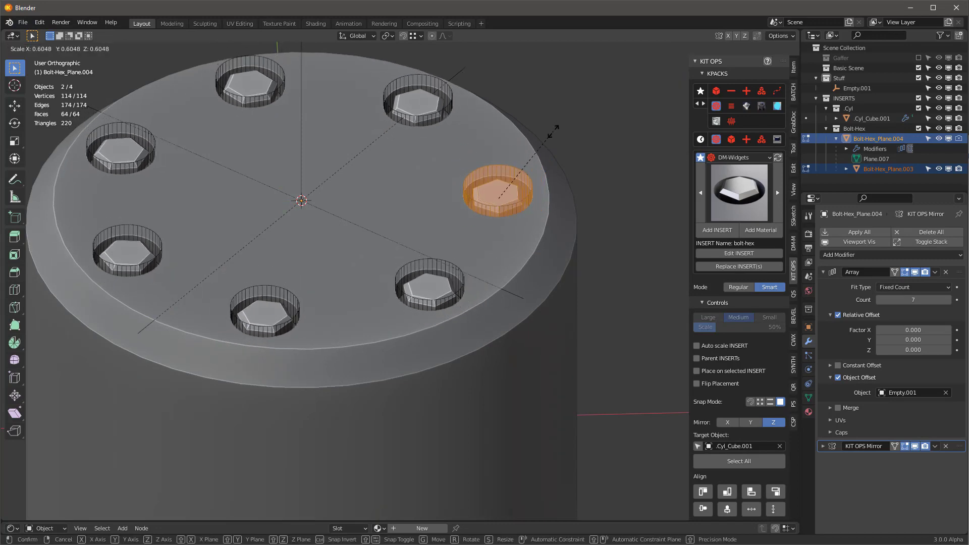
{"action": "left_click", "coordinate": [554, 131]}
{"action": "middle_click_drag", "start_coordinate": [437, 159], "coordinate": [484, 220]}
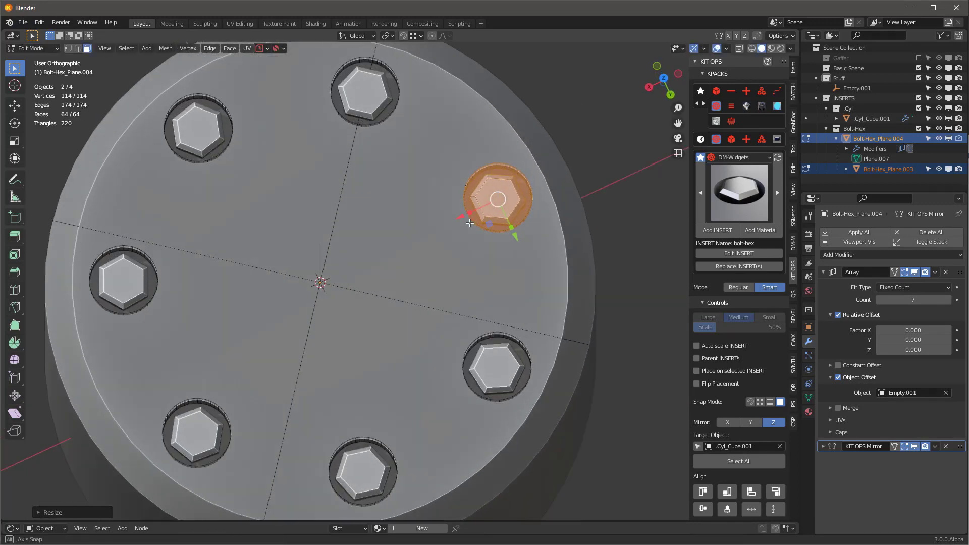
{"action": "scroll", "coordinate": [484, 220], "scroll_direction": "up", "scroll_amount": 2}
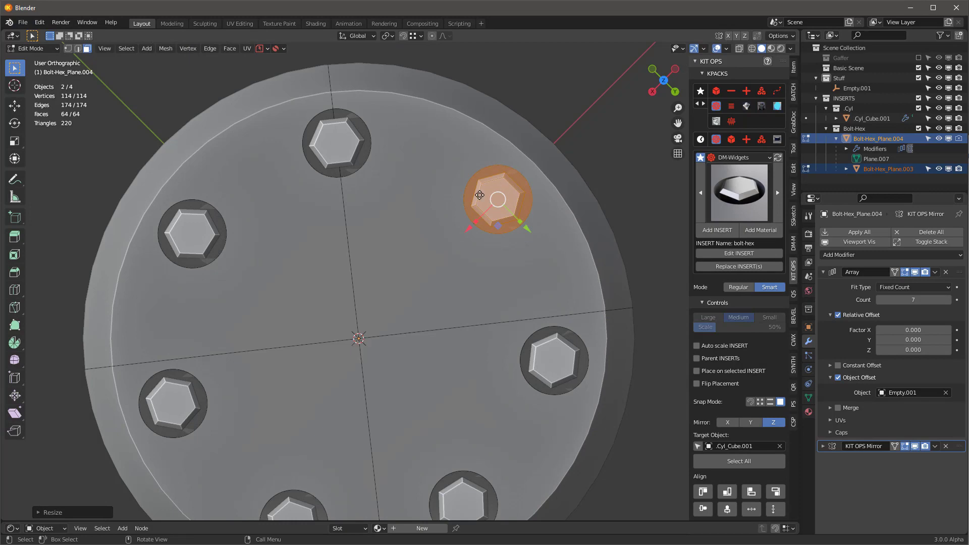
- Move the bolt mesh into place on the top face and return to Object Mode
{"action": "key", "text": "g"}
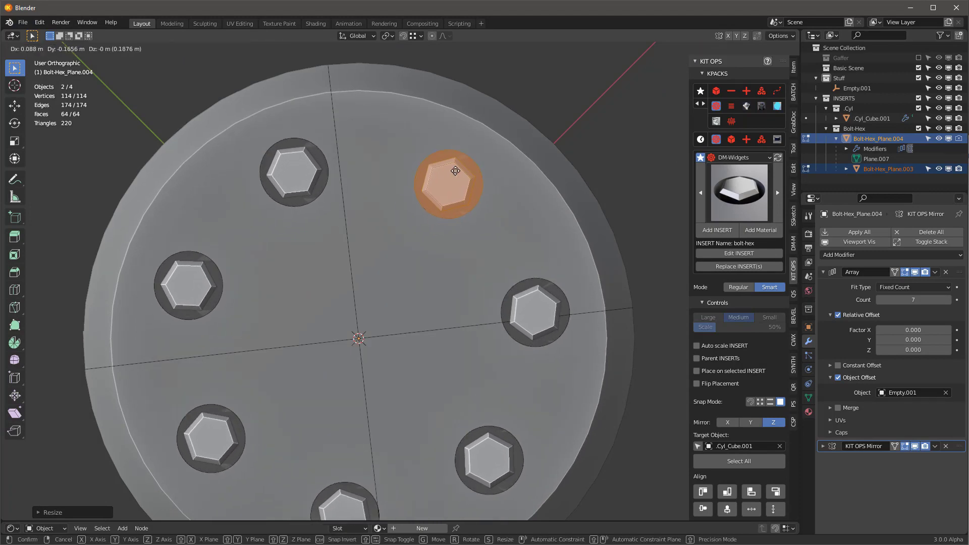
{"action": "left_click", "coordinate": [457, 172]}
{"action": "scroll", "coordinate": [444, 187], "scroll_direction": "down", "scroll_amount": 3}
{"action": "middle_click_drag", "start_coordinate": [457, 172], "coordinate": [606, 235]}
{"action": "scroll", "coordinate": [425, 177], "scroll_direction": "up", "scroll_amount": 2}
{"action": "key", "text": "Tab"}
{"action": "scroll", "coordinate": [495, 225], "scroll_direction": "down", "scroll_amount": 3}
- Deselect the bolts and switch the viewport to Rendered shading
{"action": "left_click", "coordinate": [605, 233]}
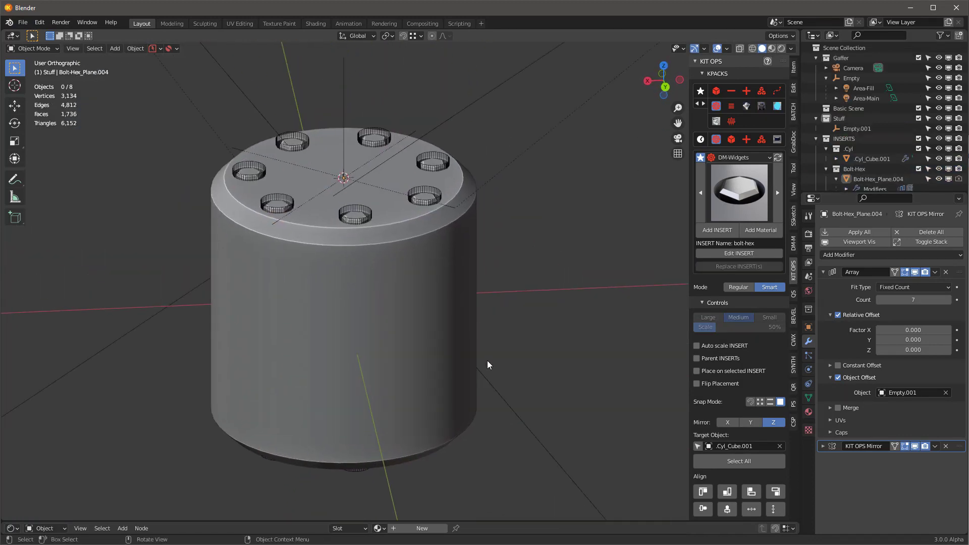
{"action": "key", "text": "z"}
{"action": "left_click", "coordinate": [507, 151]}
{"action": "mouse_move", "coordinate": [512, 168]}
{"action": "middle_mouse_down"}
{"action": "mouse_move", "coordinate": [407, 248]}
{"action": "mouse_move", "coordinate": [513, 213]}
{"action": "mouse_move", "coordinate": [567, 226]}
{"action": "middle_mouse_up"}
- Hide the viewport overlays and inspect the bolted top and underside
{"action": "left_click", "coordinate": [704, 48]}
{"action": "scroll", "coordinate": [445, 171], "scroll_direction": "up", "scroll_amount": 5}
{"action": "scroll", "coordinate": [446, 208], "scroll_direction": "down", "scroll_amount": 5}
{"action": "scroll", "coordinate": [443, 207], "scroll_direction": "up", "scroll_amount": 2}
{"action": "middle_click_drag", "start_coordinate": [443, 207], "coordinate": [504, 258]}
{"action": "scroll", "coordinate": [504, 257], "scroll_direction": "down", "scroll_amount": 2}
{"action": "scroll", "coordinate": [395, 225], "scroll_direction": "up", "scroll_amount": 3}
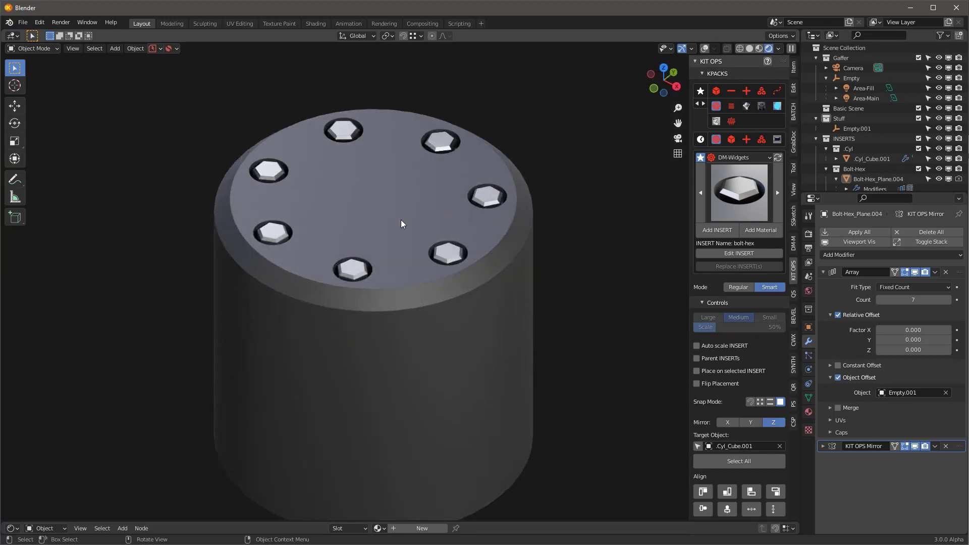